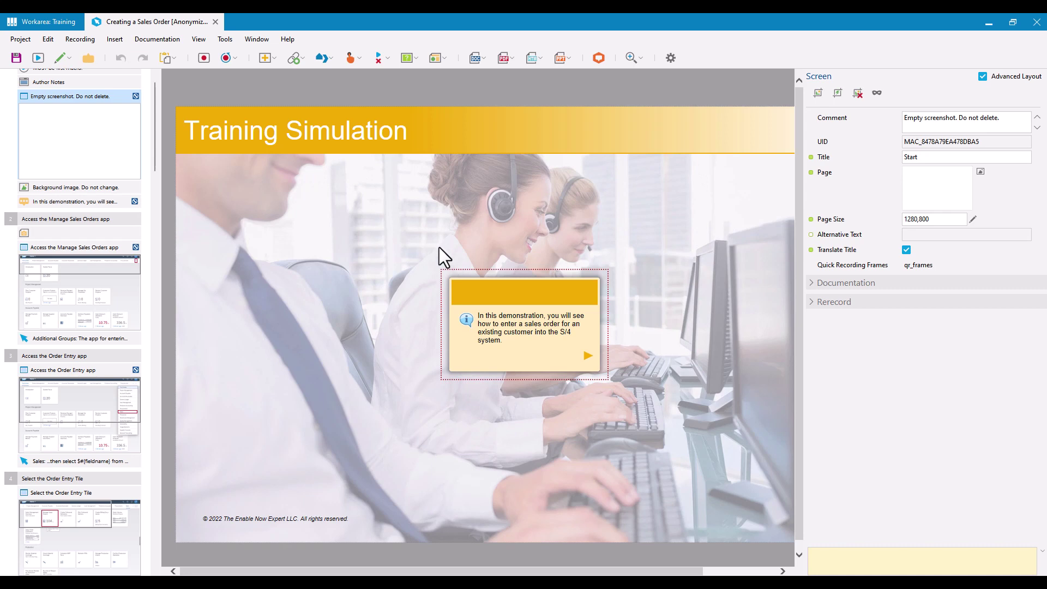
- Open the Access the Manage Sales Orders app screen for anonymizing and fit the anonymized area over the Cash Discount Utilization value
{"action": "left_click", "coordinate": [82, 301]}
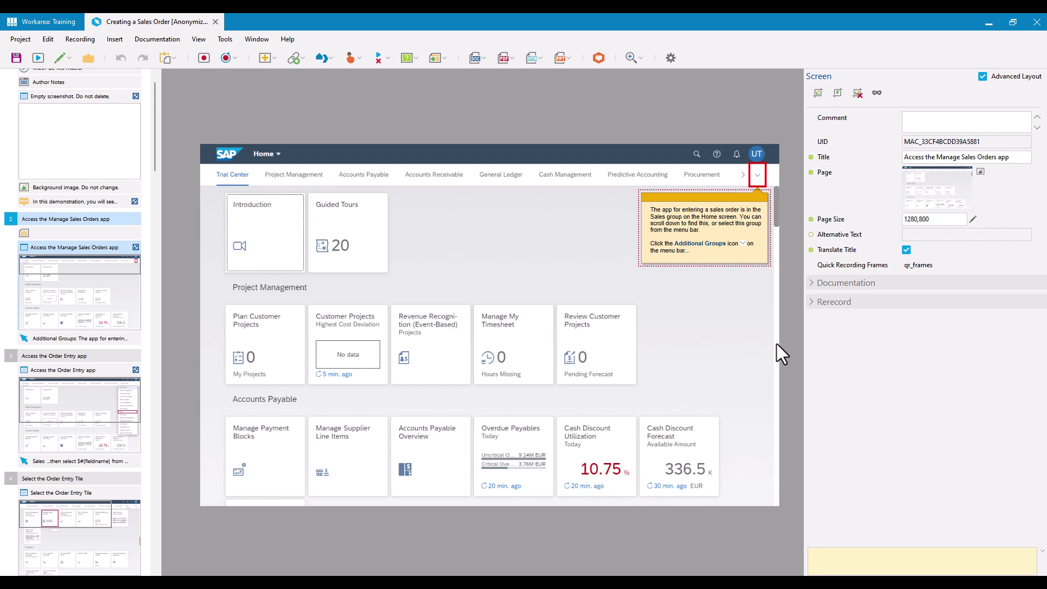
{"action": "left_click", "coordinate": [878, 93]}
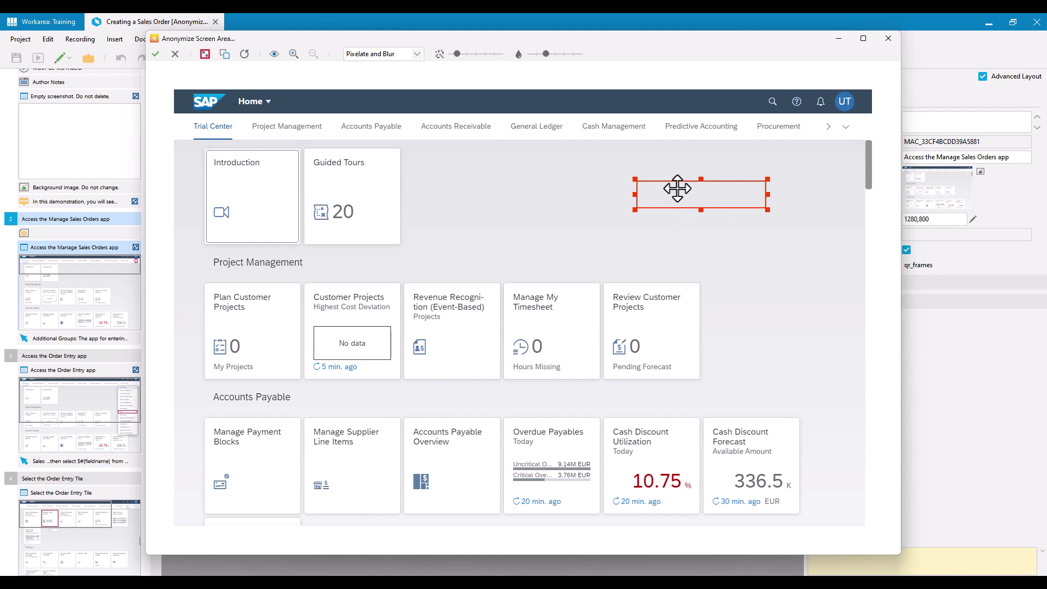
{"action": "left_click_drag", "start_coordinate": [677, 188], "coordinate": [664, 474]}
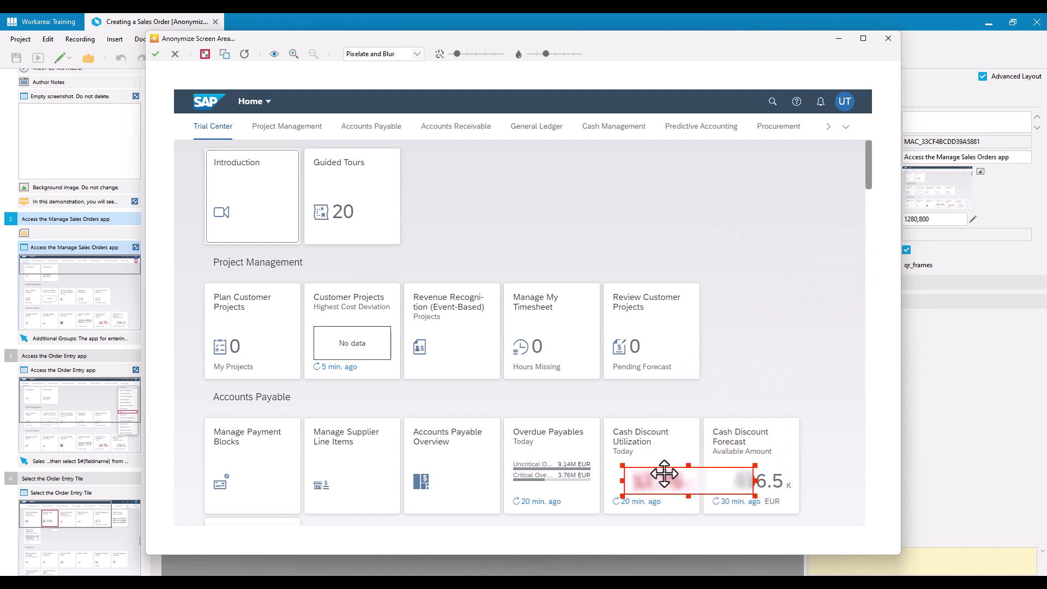
{"action": "left_click_drag", "start_coordinate": [755, 480], "coordinate": [690, 484]}
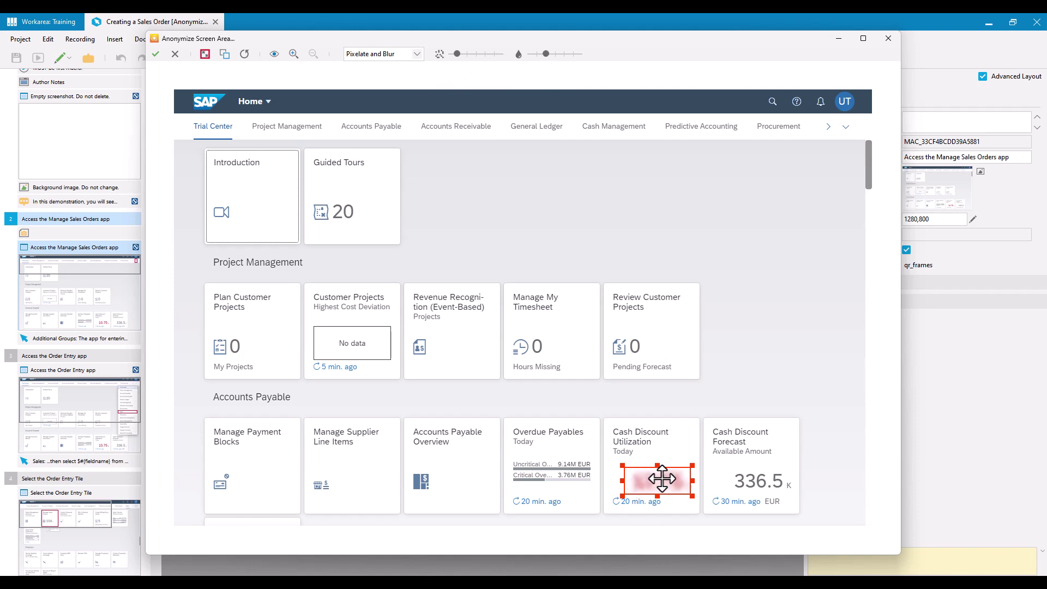
- Remove pixelation and blur from the Cash Discount Utilization area and try pixelation radii of 24 and 100
{"action": "left_click_drag", "start_coordinate": [456, 54], "coordinate": [439, 54]}
{"action": "left_click_drag", "start_coordinate": [545, 53], "coordinate": [515, 54]}
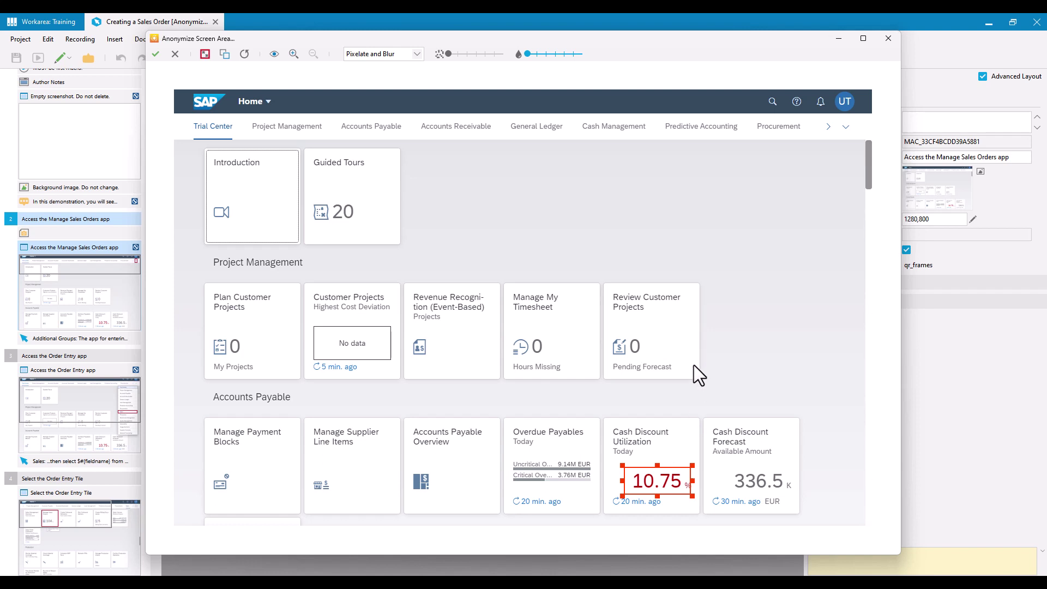
{"action": "left_click_drag", "start_coordinate": [448, 54], "coordinate": [459, 54]}
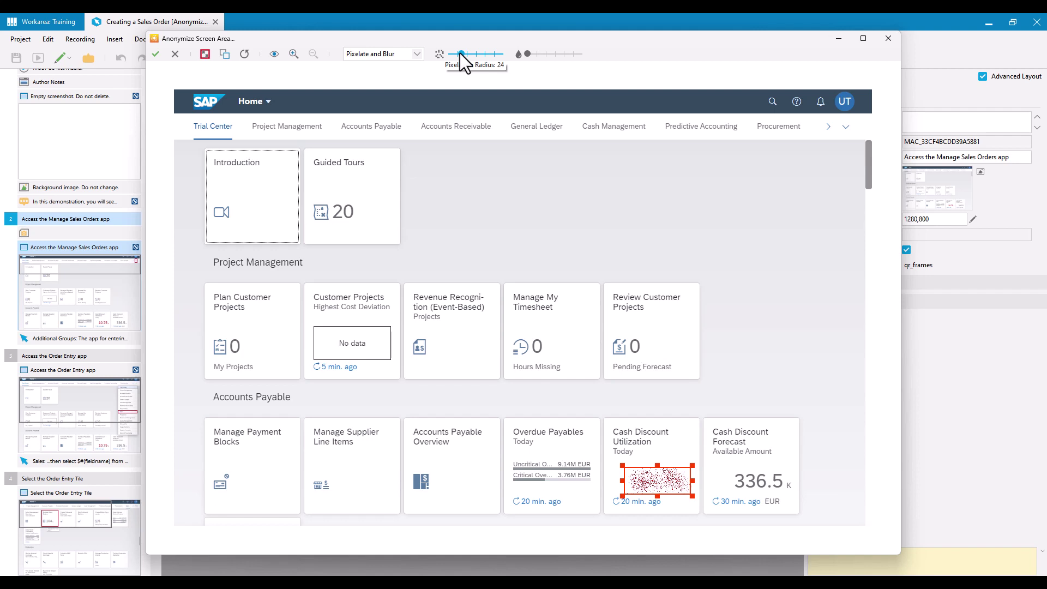
{"action": "left_click_drag", "start_coordinate": [460, 54], "coordinate": [505, 53]}
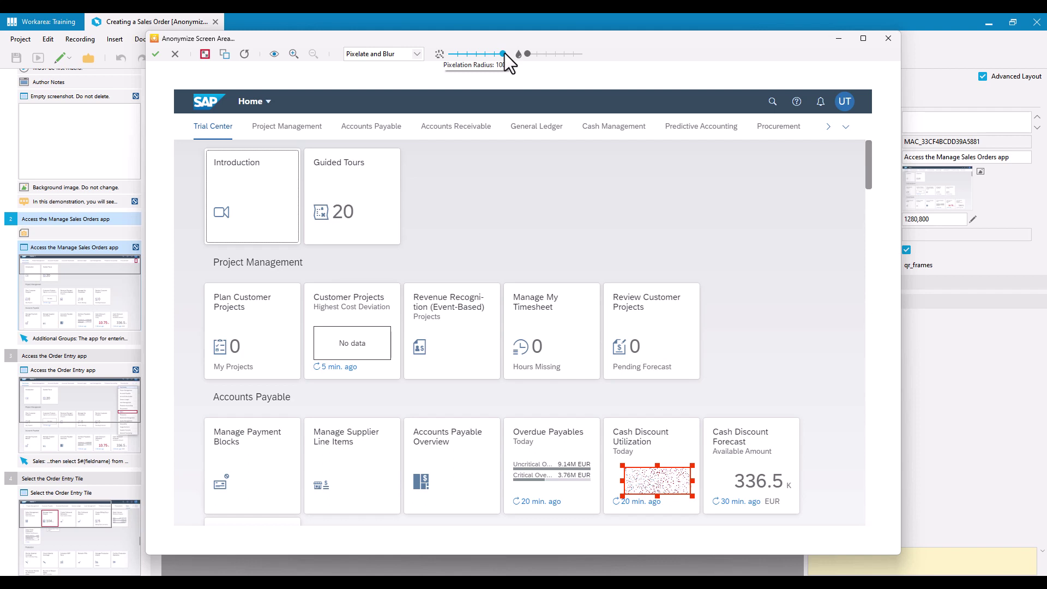
{"action": "left_click_drag", "start_coordinate": [505, 53], "coordinate": [433, 53]}
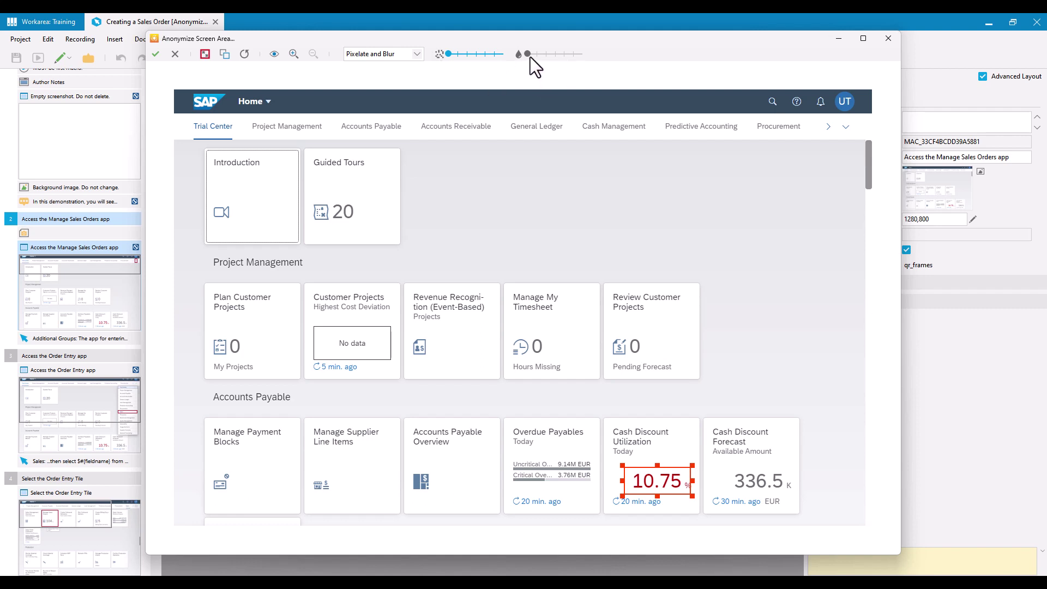
- Set the Cash Discount Utilization area's blur strength to 35% and add a light pixelation
{"action": "left_click_drag", "start_coordinate": [528, 54], "coordinate": [544, 54]}
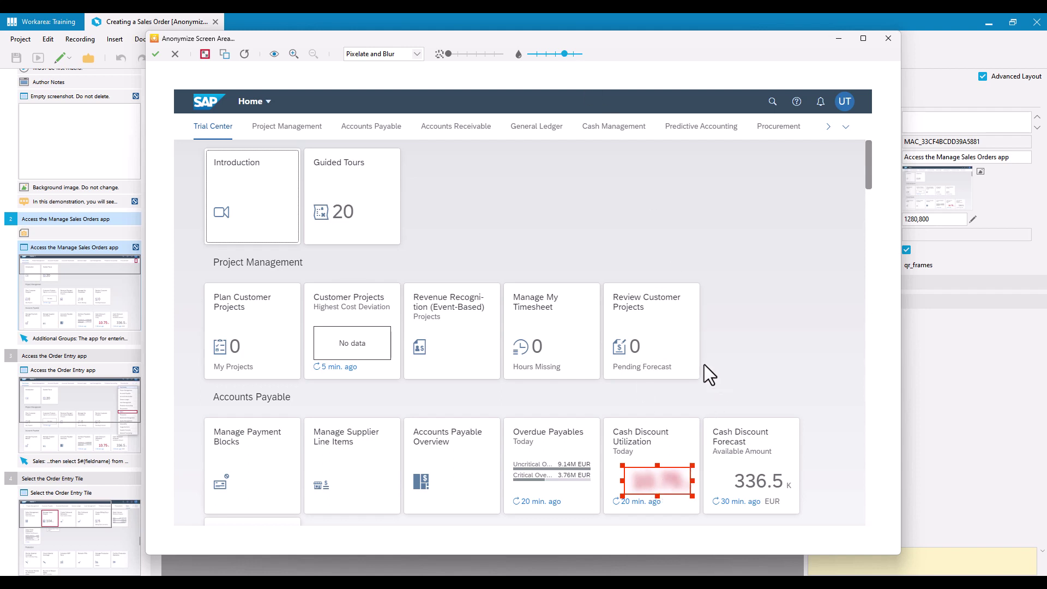
{"action": "left_click_drag", "start_coordinate": [564, 54], "coordinate": [527, 54]}
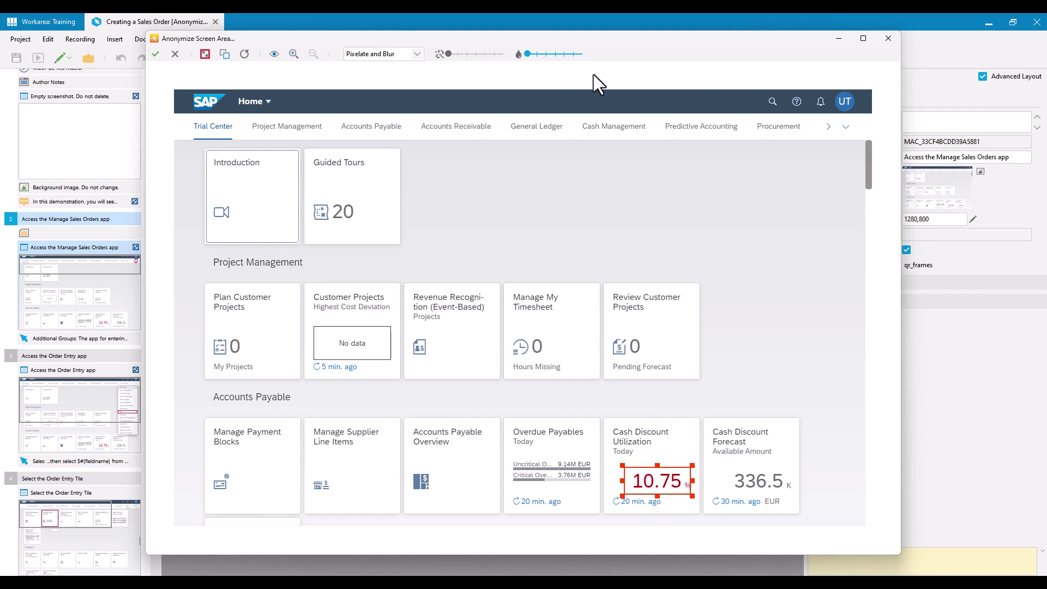
{"action": "left_click_drag", "start_coordinate": [526, 54], "coordinate": [542, 54]}
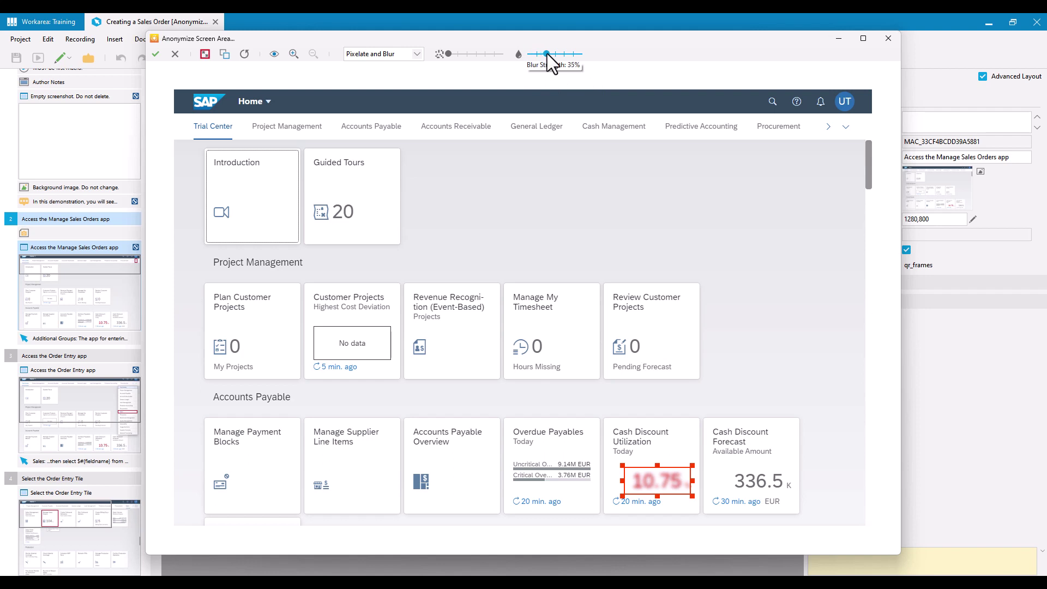
{"action": "left_click_drag", "start_coordinate": [449, 54], "coordinate": [455, 53]}
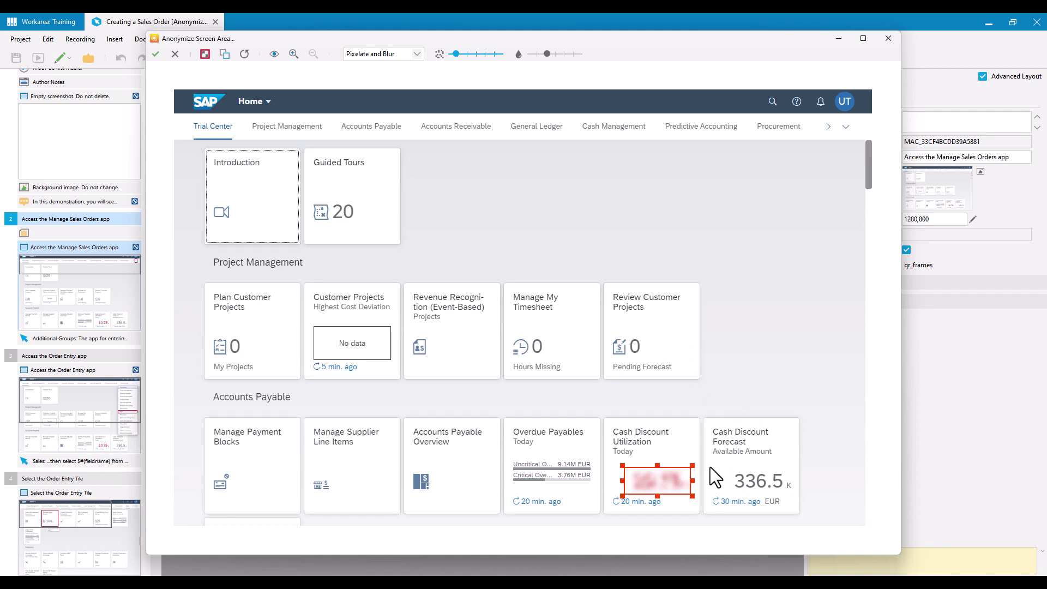
- Add a second anonymized area covering the value on the Cash Discount Forecast tile
{"action": "left_click_drag", "start_coordinate": [710, 466], "coordinate": [797, 495]}
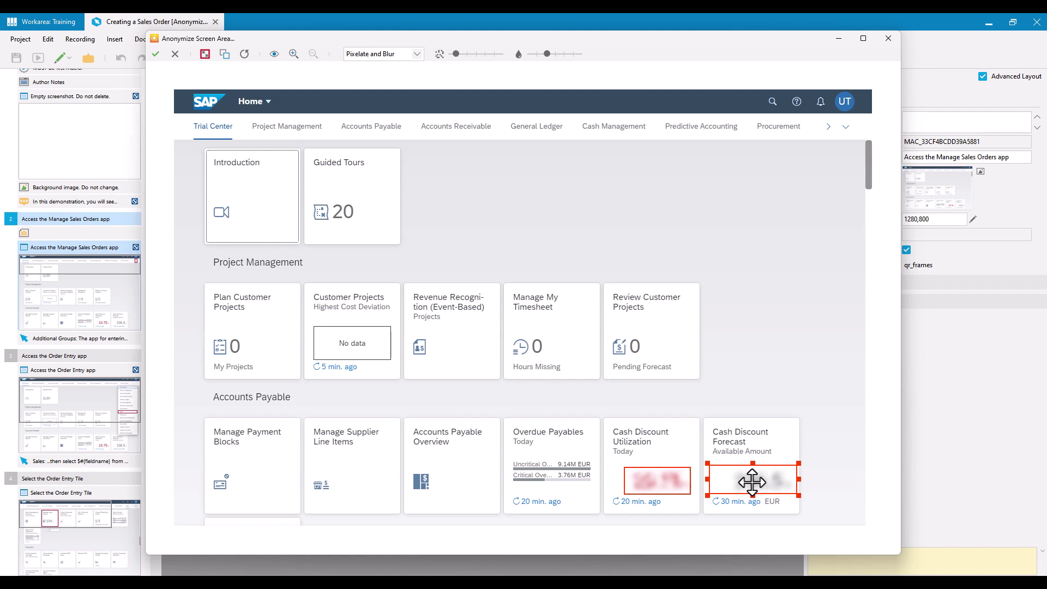
{"action": "key", "text": "Delete"}
{"action": "left_click", "coordinate": [709, 466]}
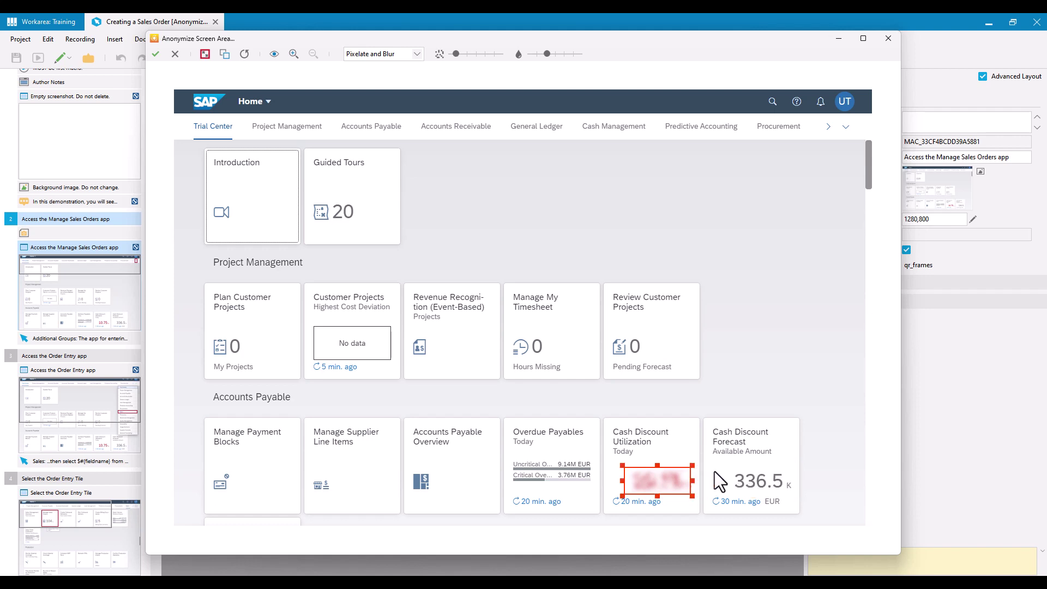
{"action": "mouse_move", "coordinate": [754, 479]}
{"action": "left_mouse_down"}
{"action": "mouse_move", "coordinate": [795, 487]}
{"action": "mouse_move", "coordinate": [797, 497]}
{"action": "left_mouse_up"}
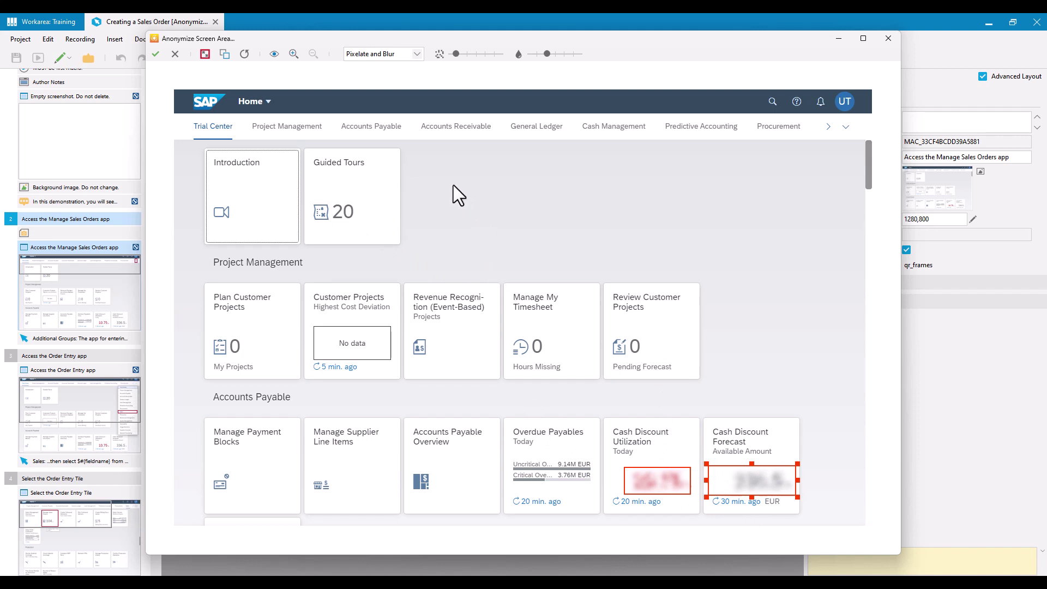
- Preview the anonymization, widen the Cash Discount Utilization area slightly past the percent sign, and apply the result to the screenshot
{"action": "left_click", "coordinate": [273, 55]}
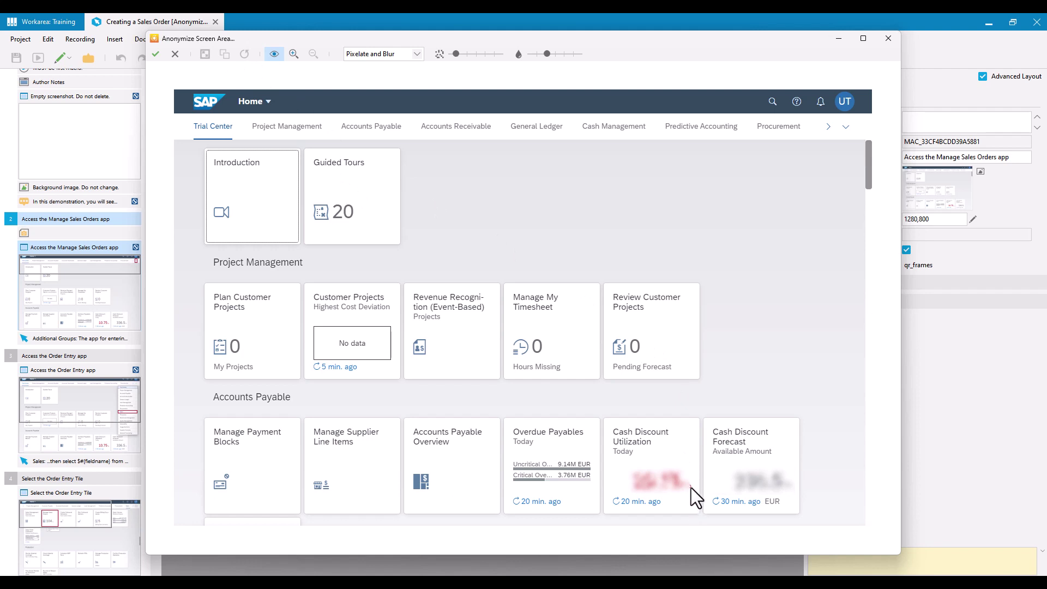
{"action": "left_click", "coordinate": [274, 53]}
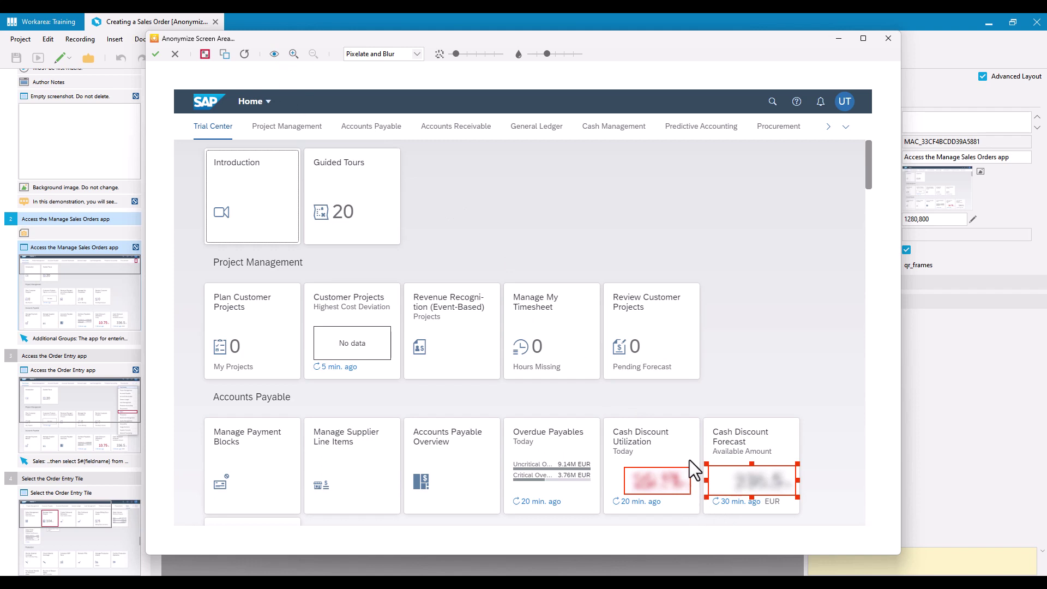
{"action": "left_click", "coordinate": [684, 480]}
{"action": "left_click_drag", "start_coordinate": [692, 480], "coordinate": [697, 480]}
{"action": "left_click", "coordinate": [274, 53]}
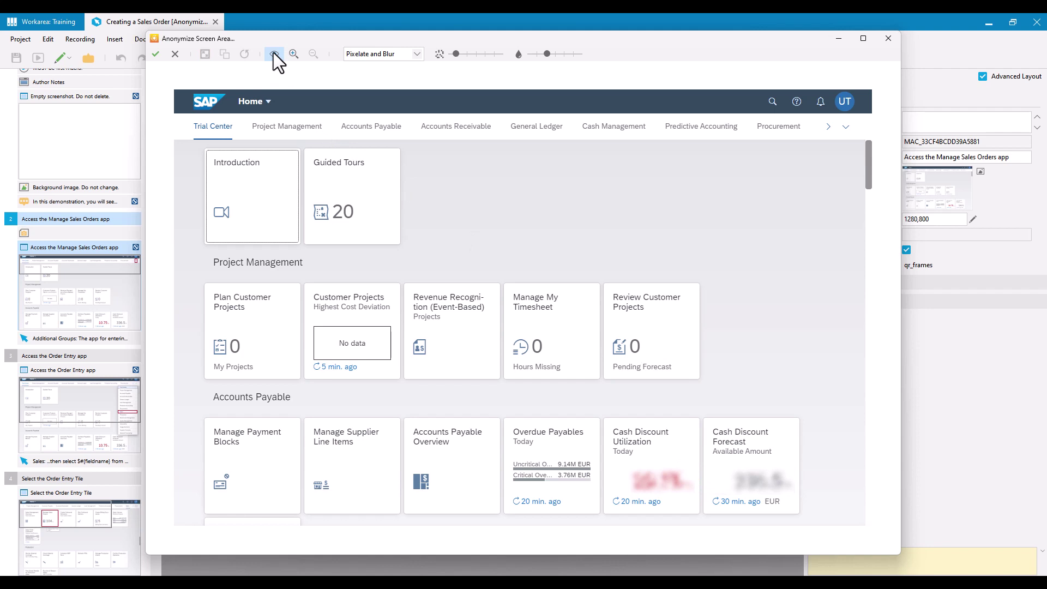
{"action": "left_click", "coordinate": [155, 55]}
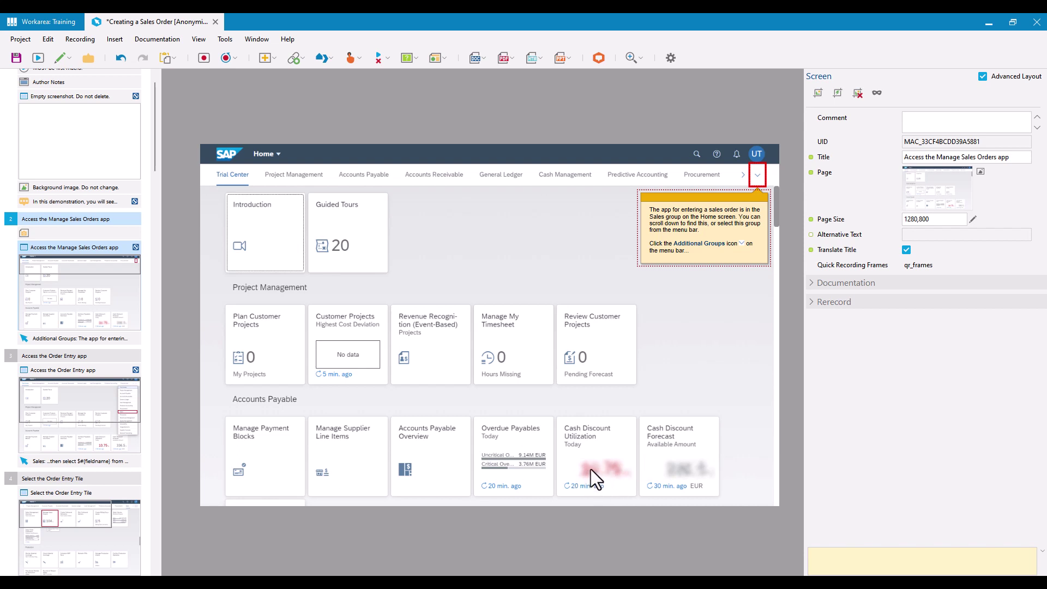
- Reopen the screenshot's anonymization, slightly increase the pixelation radius of the Cash Discount Utilization area, and apply the change
{"action": "left_click", "coordinate": [877, 92]}
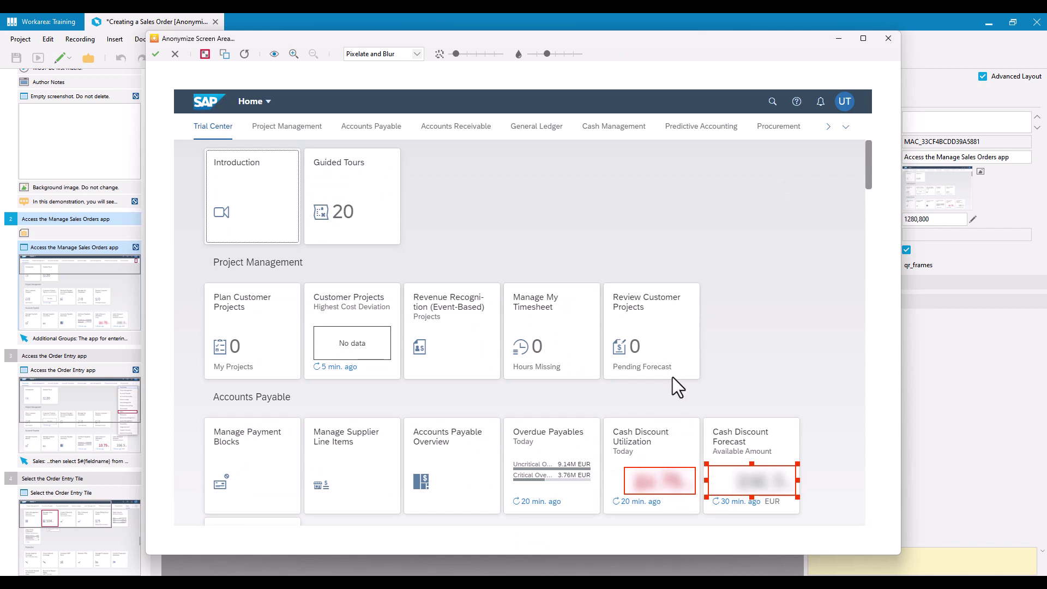
{"action": "left_click", "coordinate": [659, 483]}
{"action": "left_click_drag", "start_coordinate": [456, 54], "coordinate": [460, 54]}
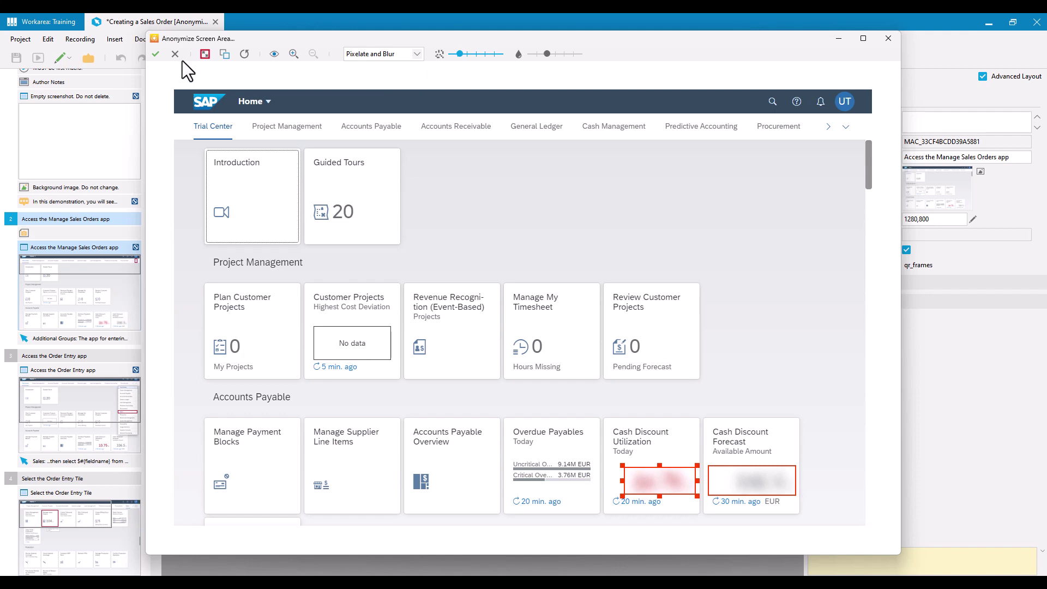
{"action": "left_click", "coordinate": [154, 55]}
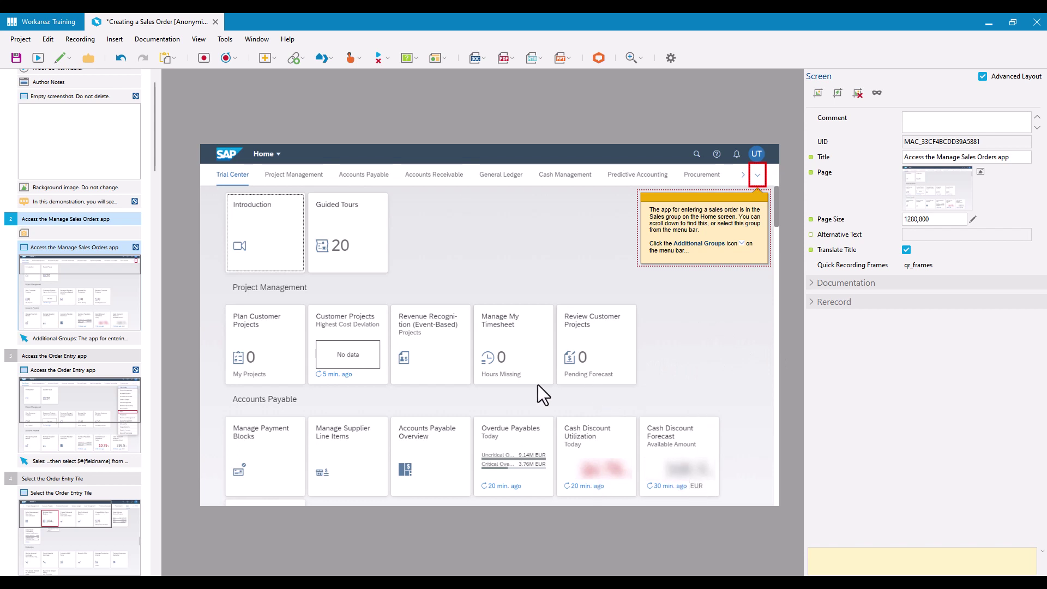
- Select the Select the Order Entry Tile screen and check the external editor and clipboard options for its page image
{"action": "left_click_drag", "start_coordinate": [154, 135], "coordinate": [158, 168]}
{"action": "left_click", "coordinate": [70, 365]}
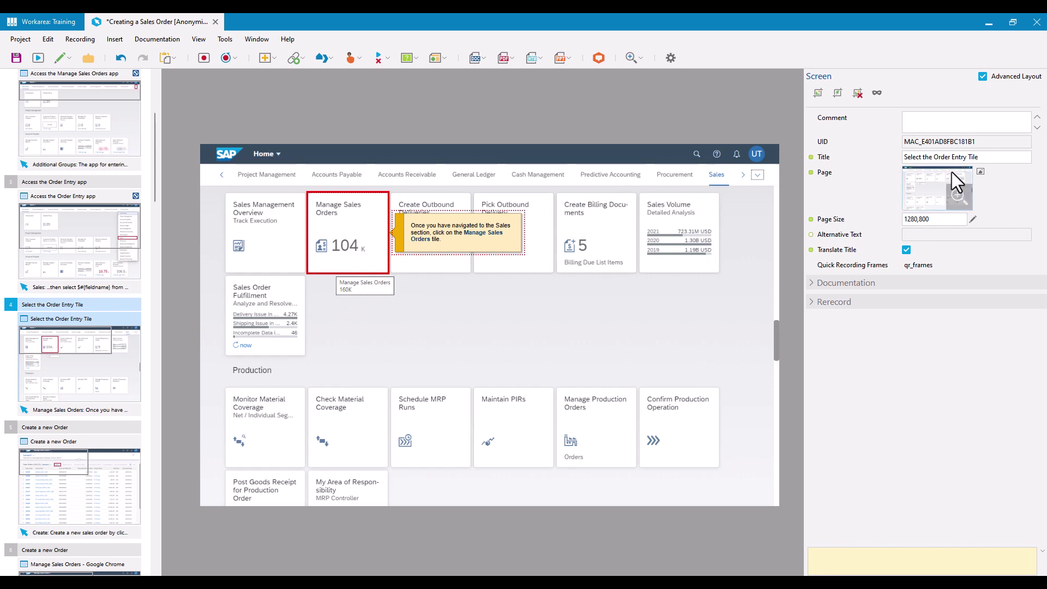
{"action": "left_click", "coordinate": [981, 171]}
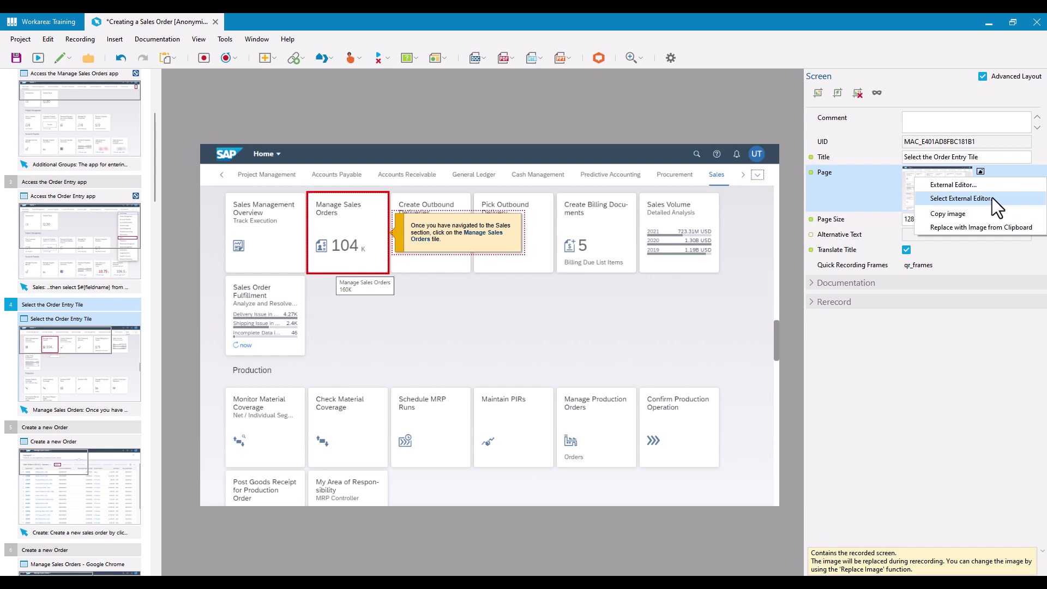
{"action": "left_click", "coordinate": [939, 401]}
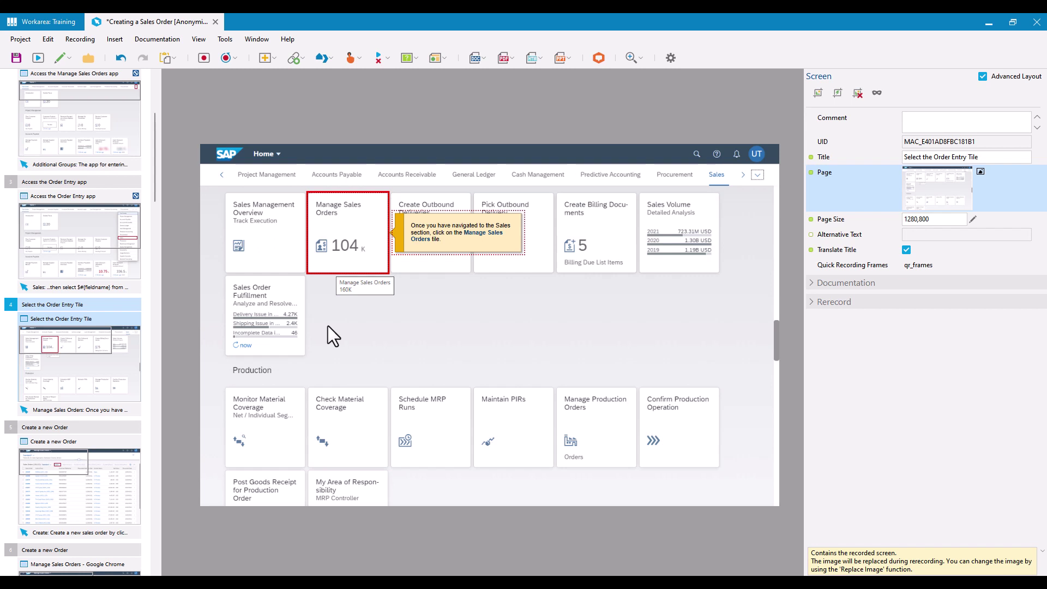
- Open the screen's anonymization, delete the area below Confirm Production Operation, and fit the remaining one over the Manage Sales Orders tooltip, checking the preview
{"action": "left_click", "coordinate": [878, 91]}
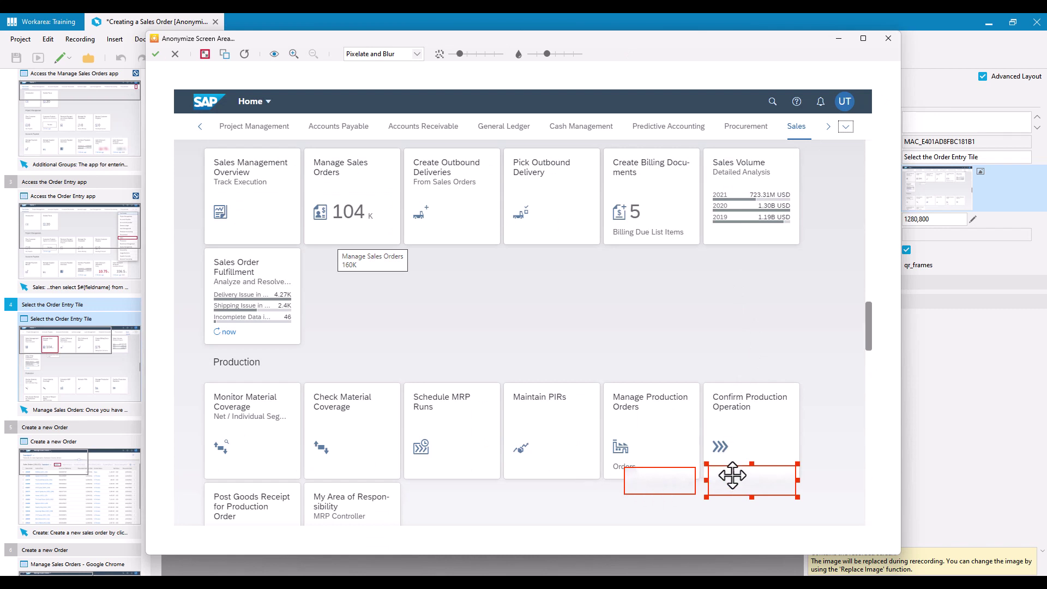
{"action": "key", "text": "Delete"}
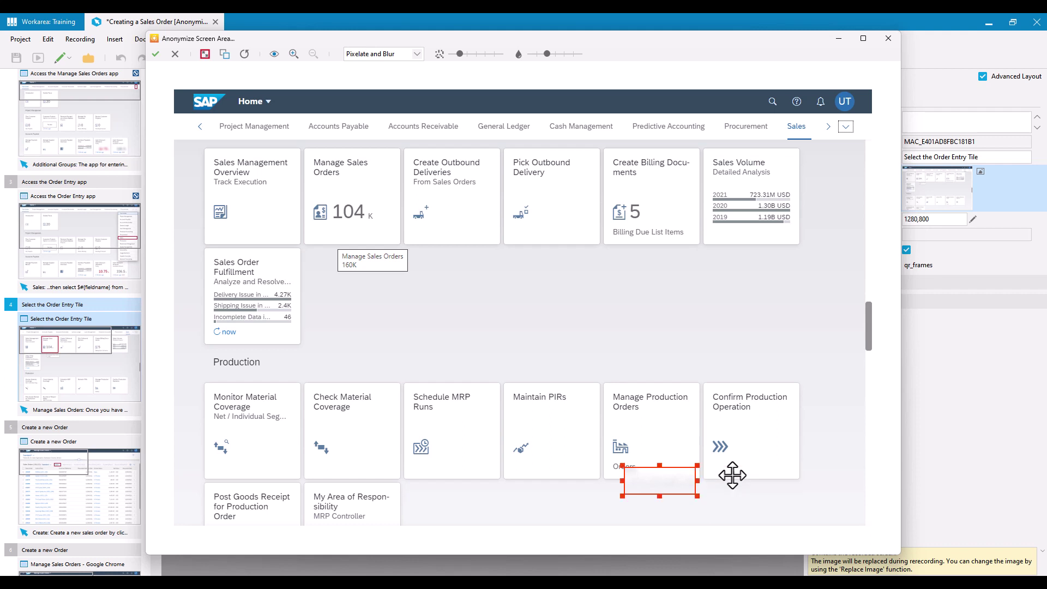
{"action": "left_click_drag", "start_coordinate": [663, 479], "coordinate": [377, 288]}
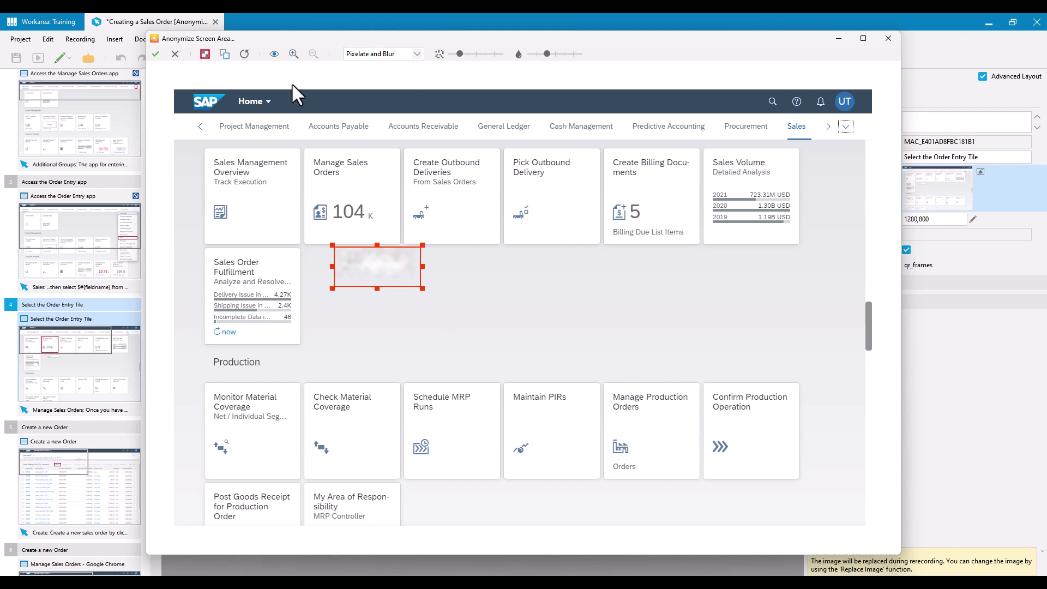
{"action": "left_click", "coordinate": [273, 54]}
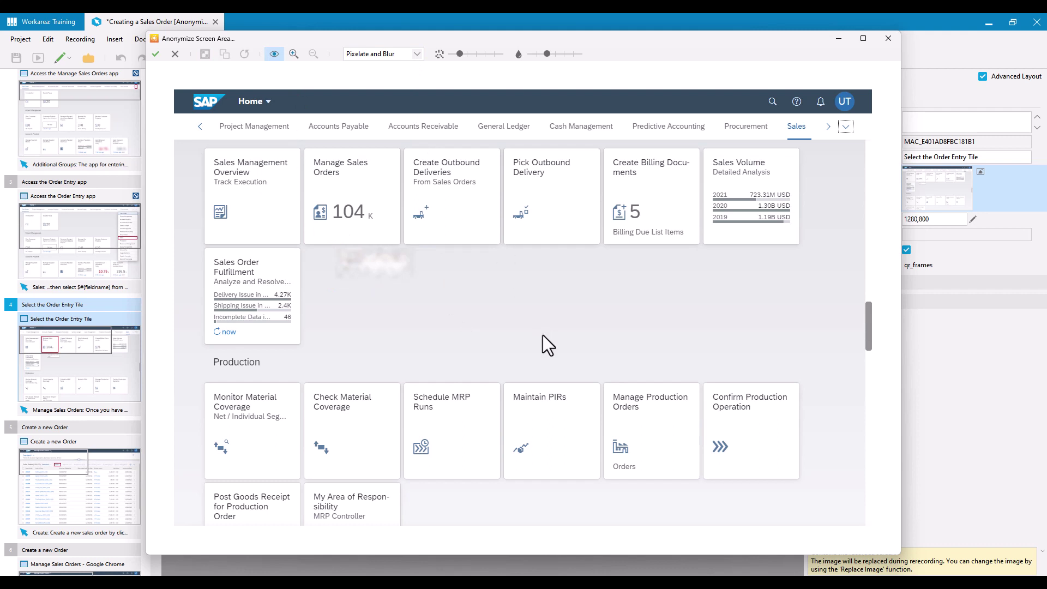
{"action": "left_click", "coordinate": [271, 56]}
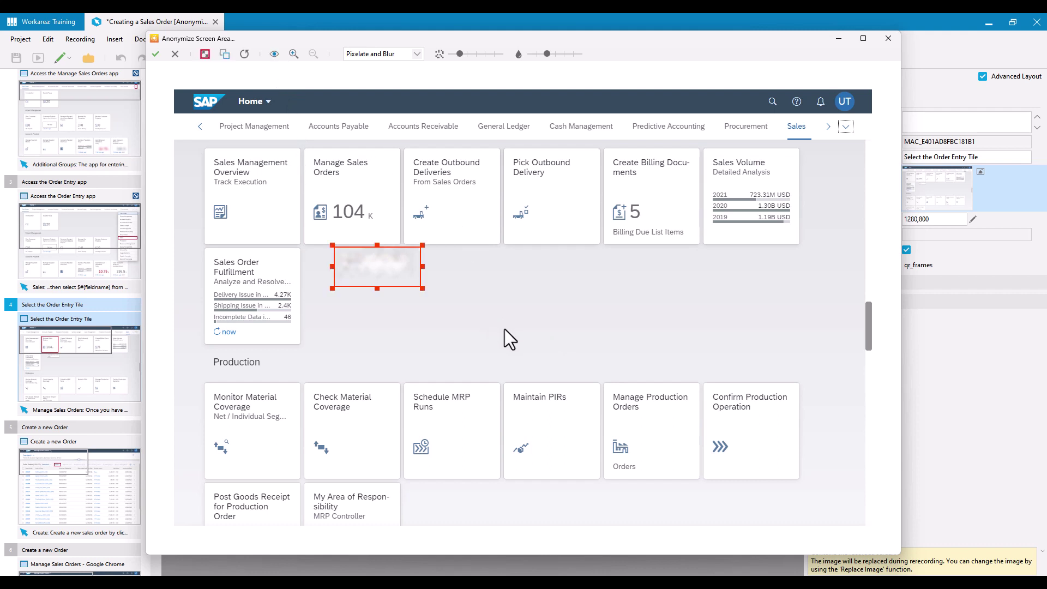
- Change the tooltip area's anonymization to Edge Fill Color, preview it, and fine-tune the area's lower edge
{"action": "left_click", "coordinate": [417, 54]}
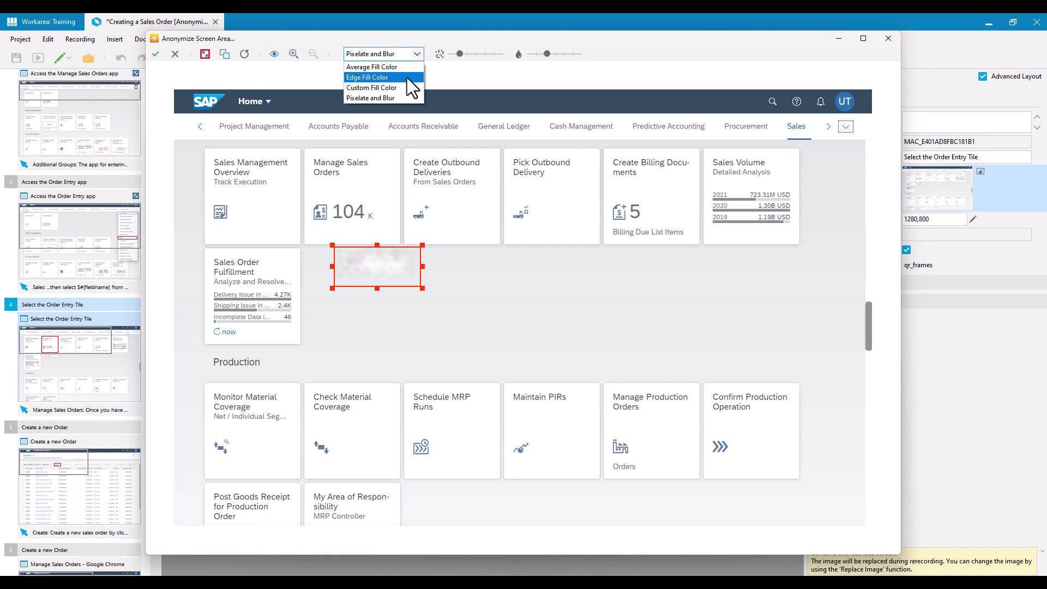
{"action": "left_click", "coordinate": [407, 78]}
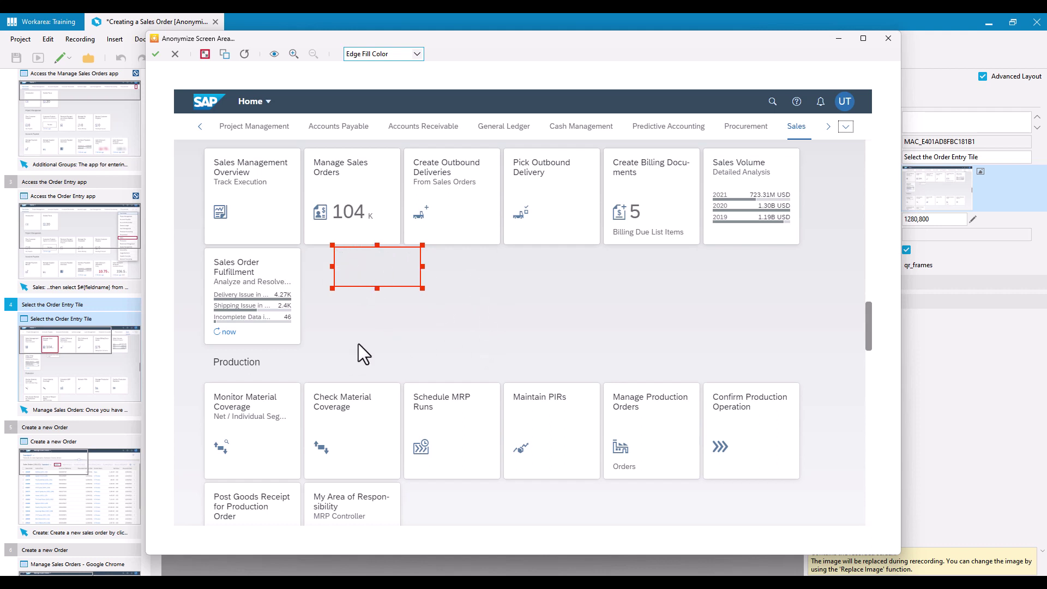
{"action": "left_click", "coordinate": [274, 53]}
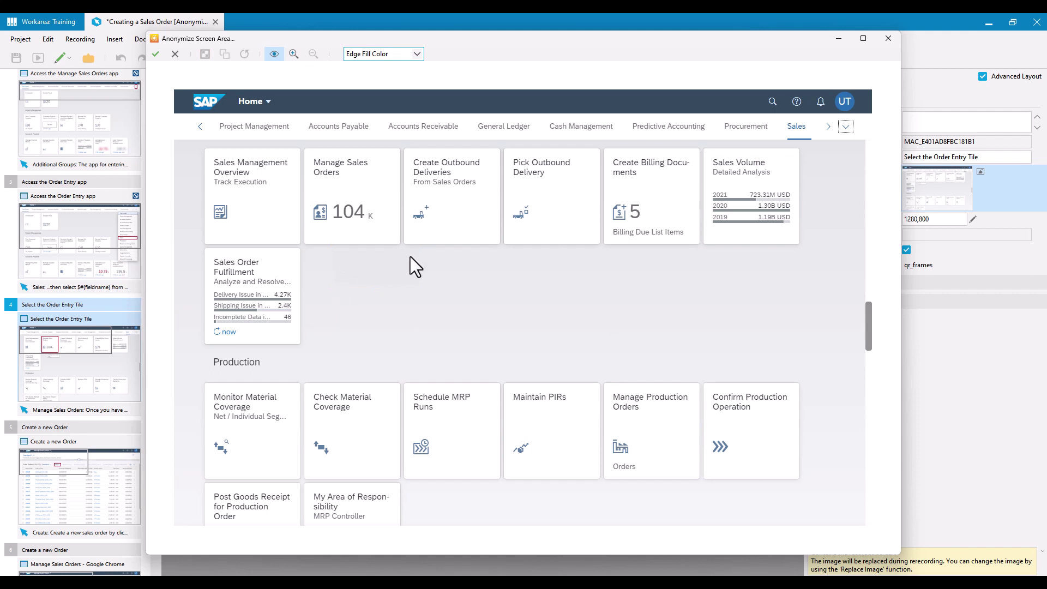
{"action": "left_click", "coordinate": [275, 53]}
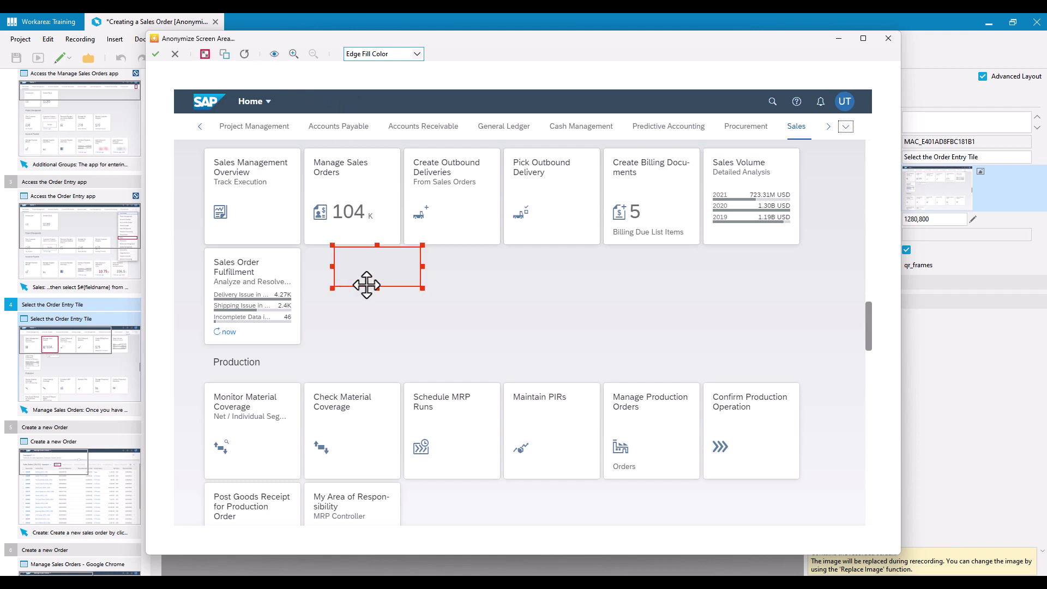
{"action": "left_click_drag", "start_coordinate": [377, 287], "coordinate": [377, 288]}
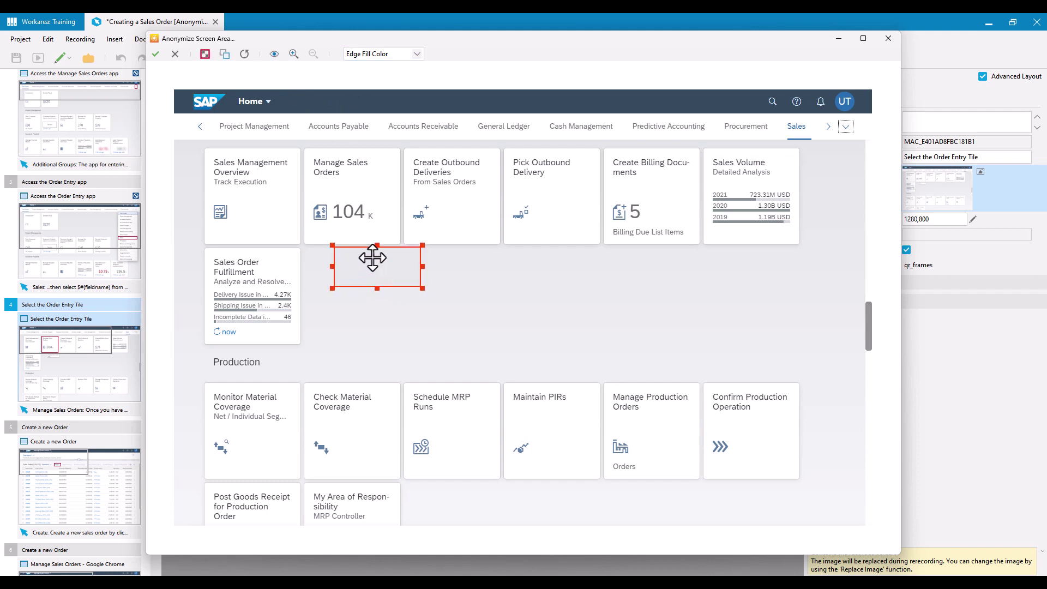
- Fine-tune the width of the edge-filled area below the Manage Sales Orders tile and check it in the preview
{"action": "left_click_drag", "start_coordinate": [377, 245], "coordinate": [418, 266]}
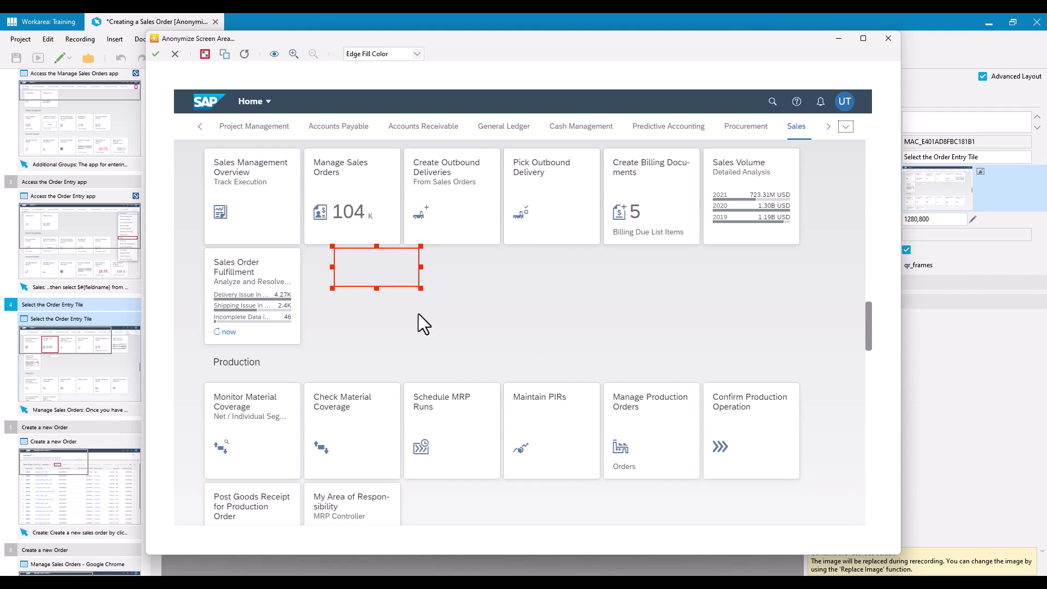
{"action": "left_click", "coordinate": [274, 53]}
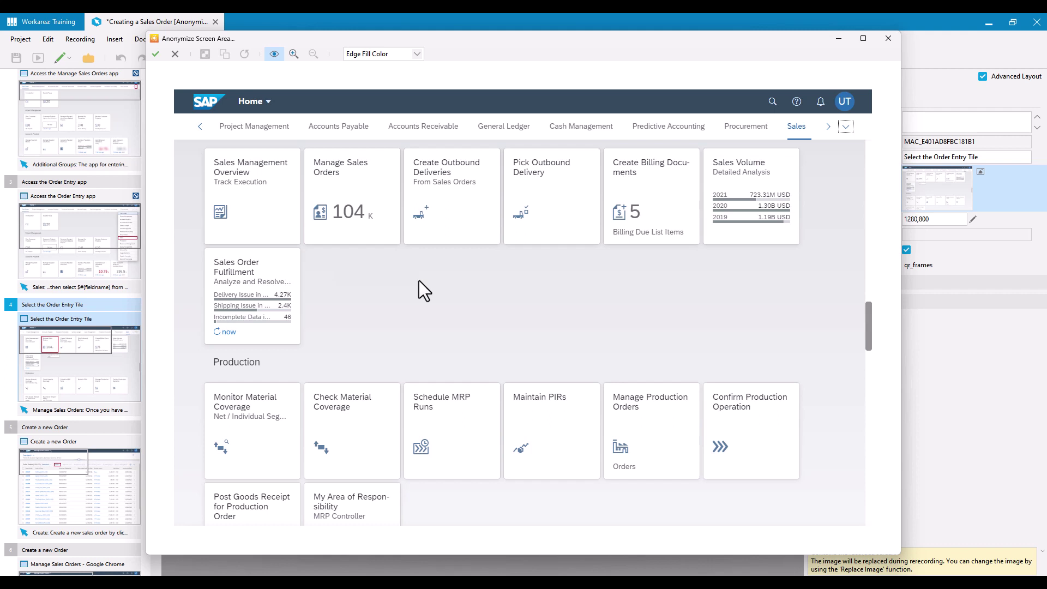
{"action": "left_click", "coordinate": [273, 53]}
- Try enlarging the edge-filled area across the empty background above the Production tiles and preview the fill
{"action": "left_click_drag", "start_coordinate": [421, 288], "coordinate": [848, 372]}
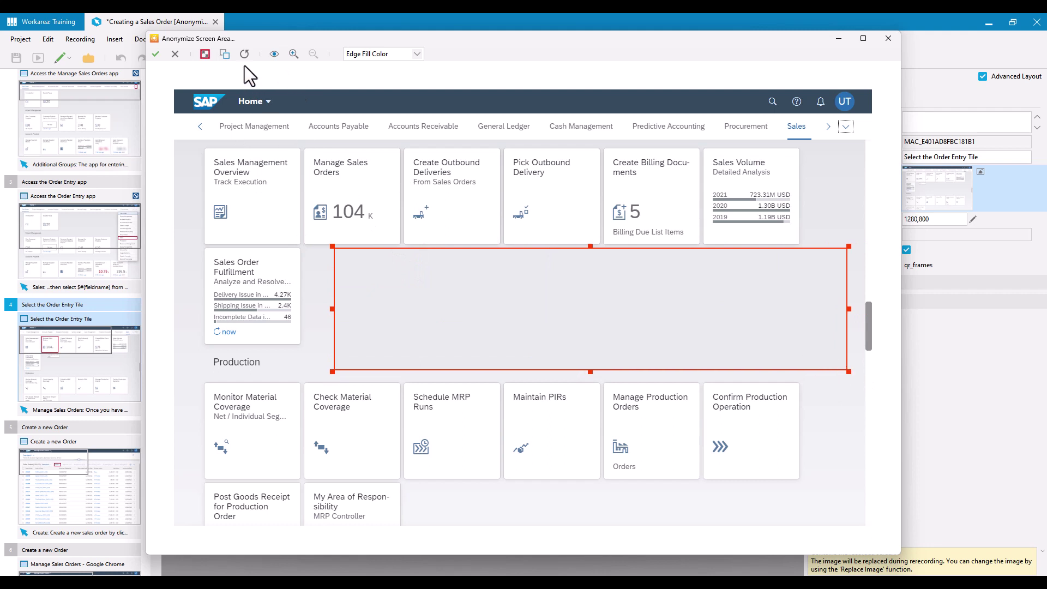
{"action": "left_click", "coordinate": [275, 54]}
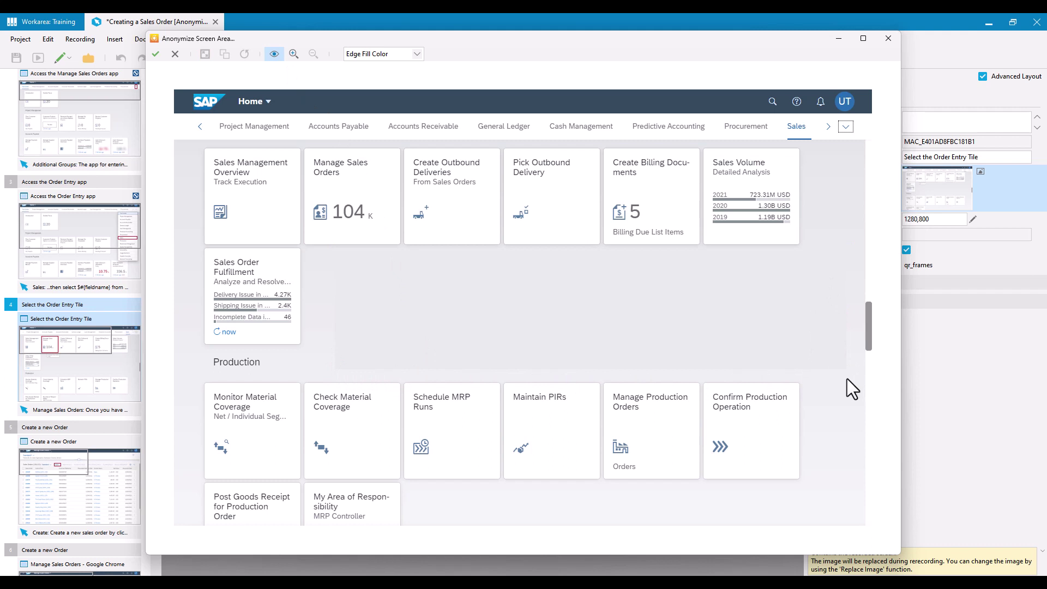
{"action": "left_click", "coordinate": [275, 54]}
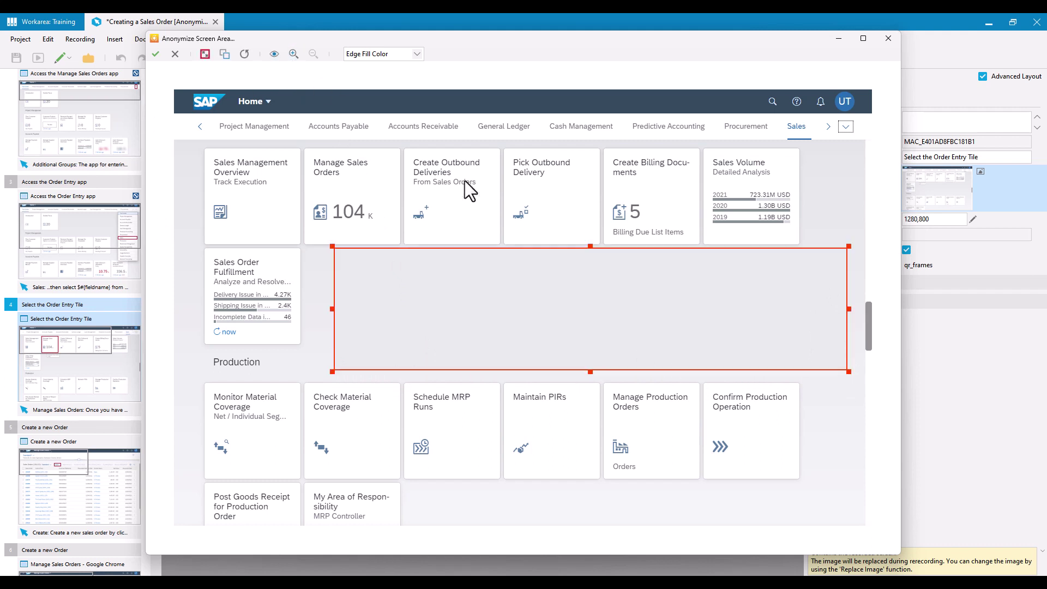
- Shrink the edge-filled area to a small rectangle just below the Manage Sales Orders tile and apply the anonymization
{"action": "left_click_drag", "start_coordinate": [851, 375], "coordinate": [411, 272]}
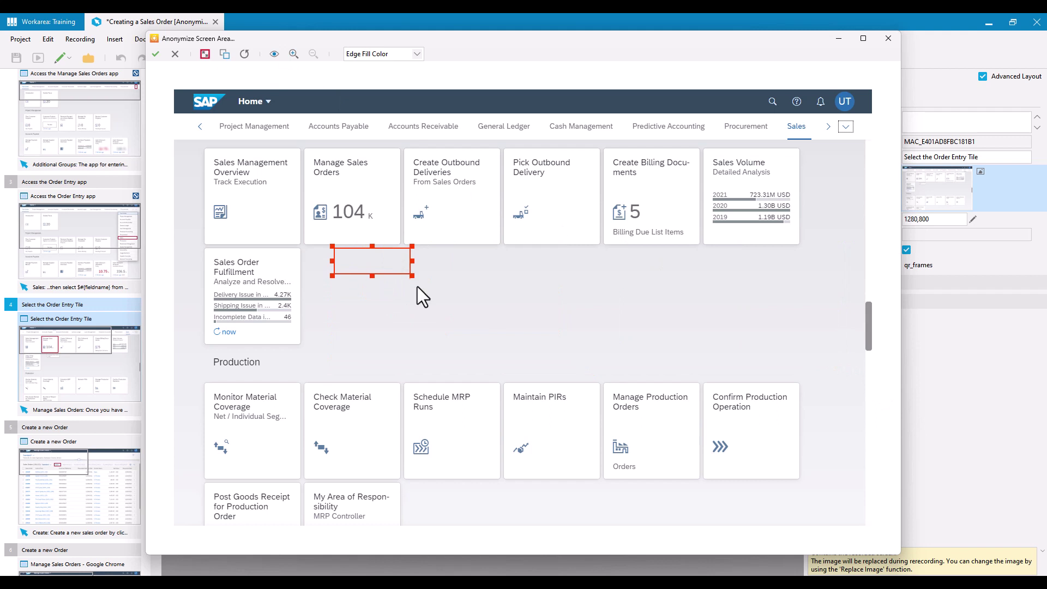
{"action": "left_click", "coordinate": [156, 54]}
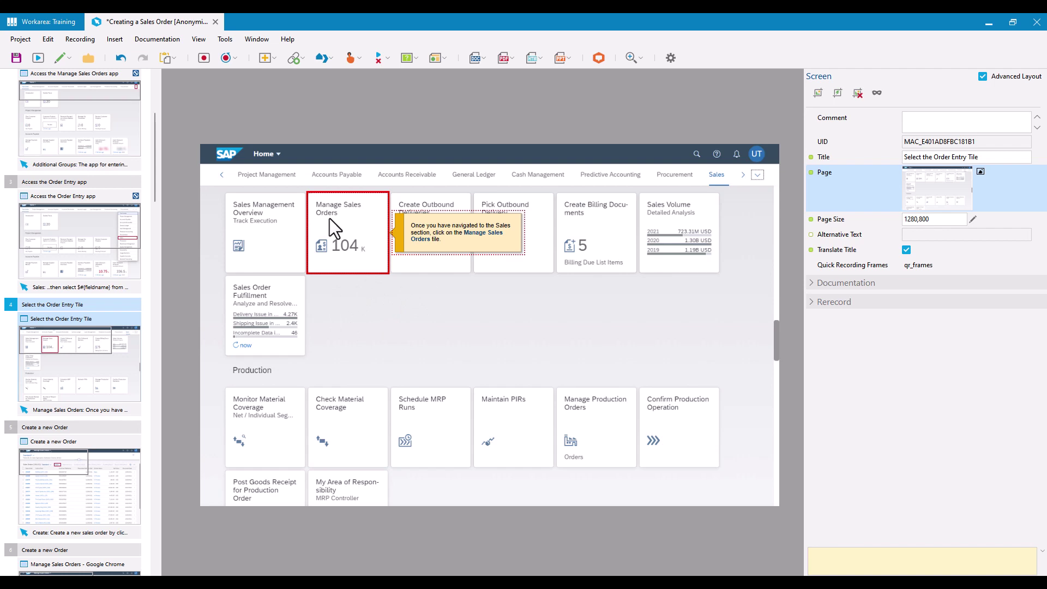
- Open the anonymization of the first Enter the general information screen and fit the area over the product image beside Sales Area
{"action": "left_click_drag", "start_coordinate": [154, 139], "coordinate": [147, 258]}
{"action": "left_click", "coordinate": [59, 218]}
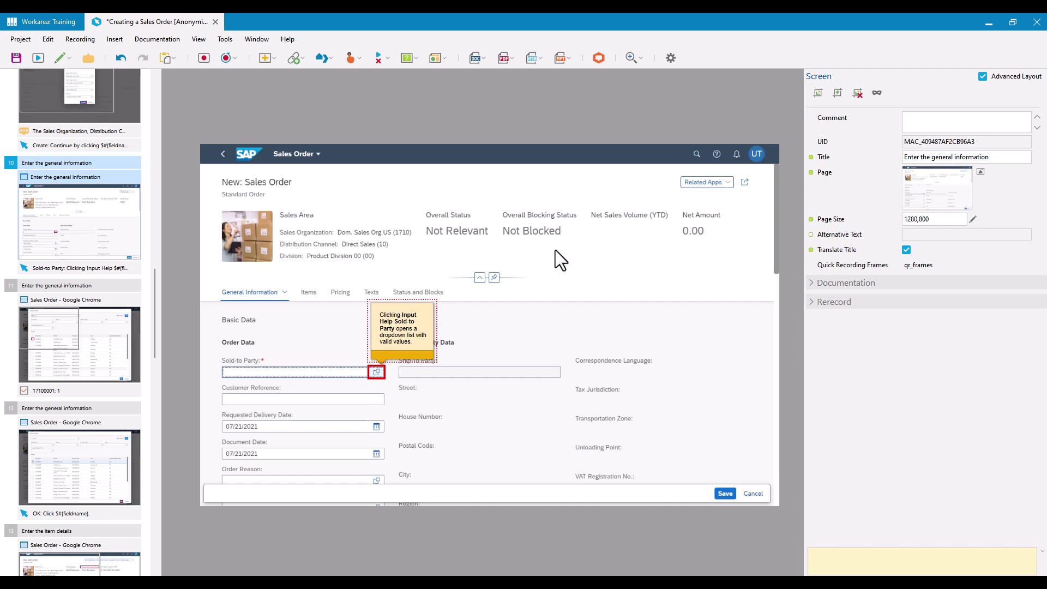
{"action": "left_click", "coordinate": [875, 93]}
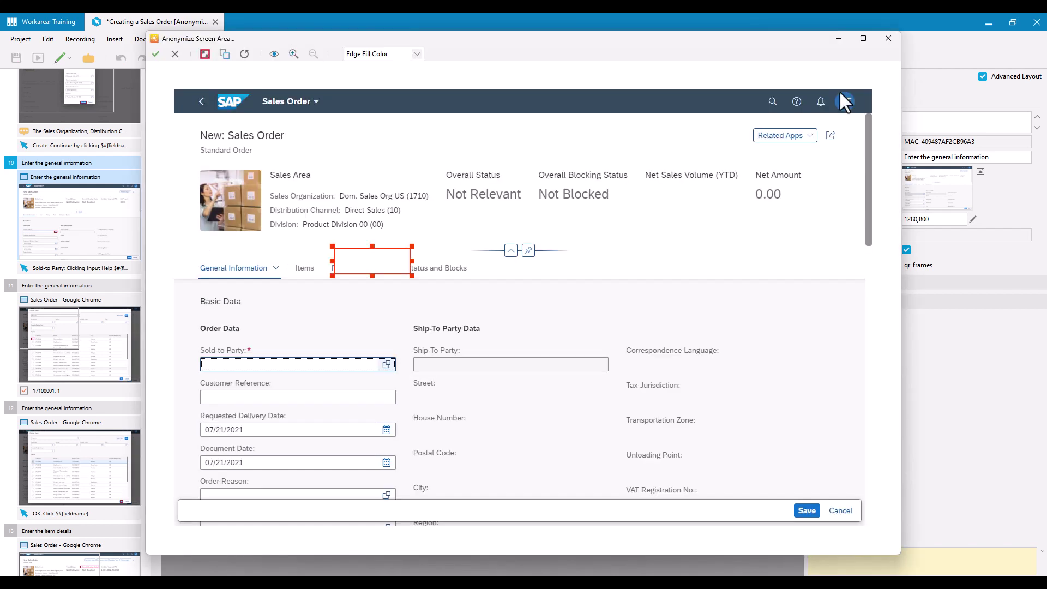
{"action": "left_click_drag", "start_coordinate": [395, 261], "coordinate": [233, 233]}
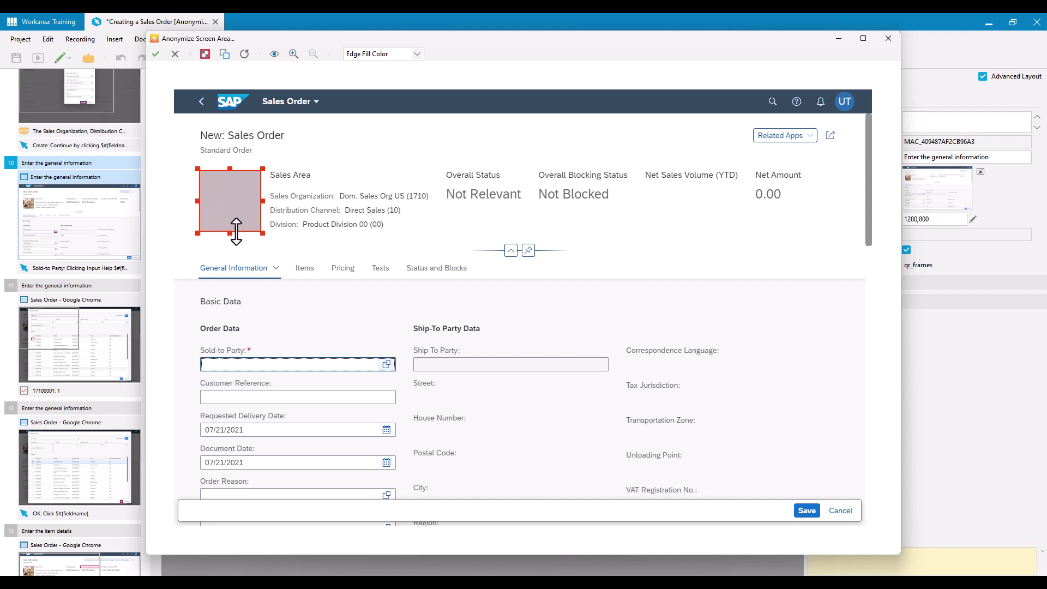
{"action": "left_click_drag", "start_coordinate": [263, 200], "coordinate": [265, 199]}
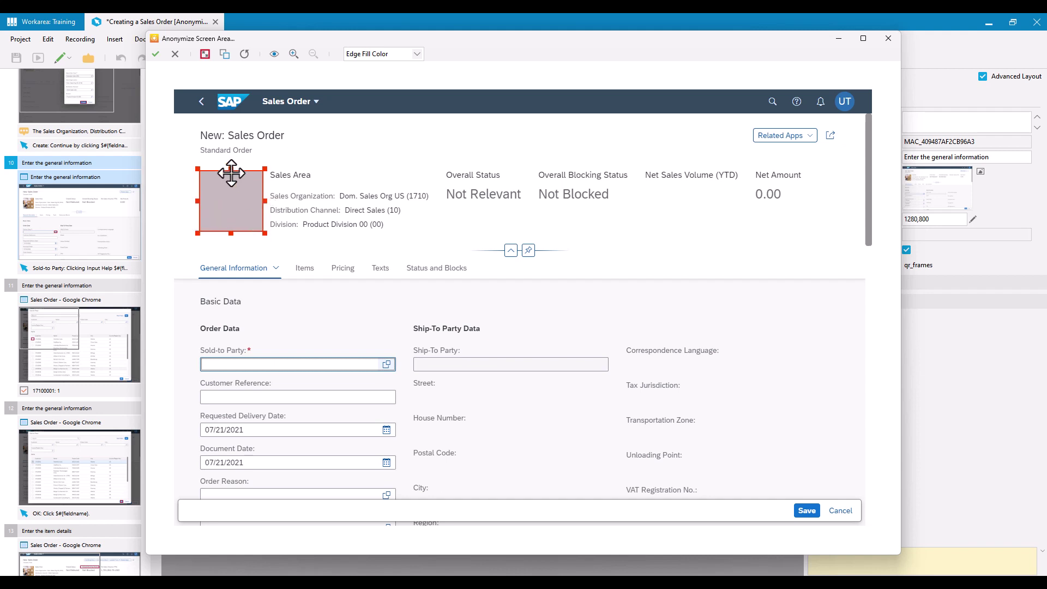
{"action": "left_click_drag", "start_coordinate": [229, 171], "coordinate": [226, 166]}
{"action": "left_click_drag", "start_coordinate": [198, 199], "coordinate": [196, 200]}
{"action": "left_click_drag", "start_coordinate": [229, 164], "coordinate": [229, 165]}
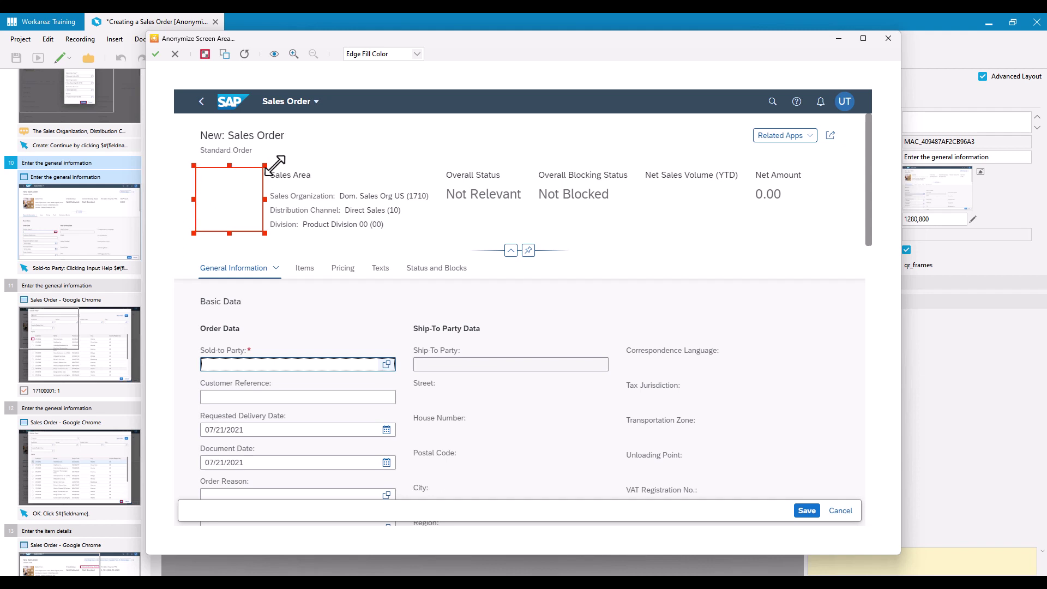
- Try Average Fill Color on the product image area and nudge the area slightly
{"action": "left_click", "coordinate": [418, 54]}
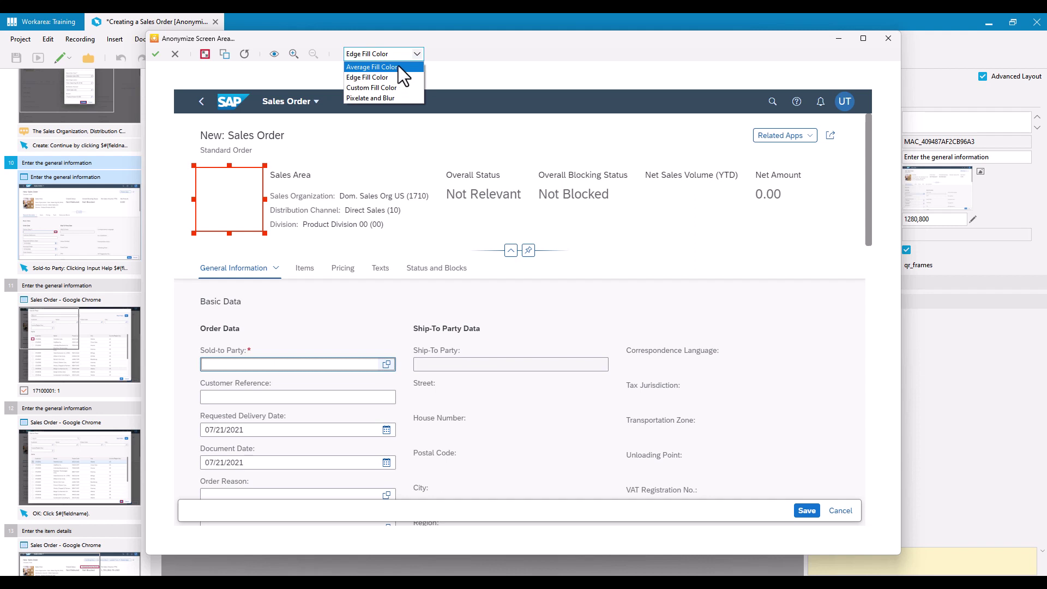
{"action": "left_click", "coordinate": [398, 66]}
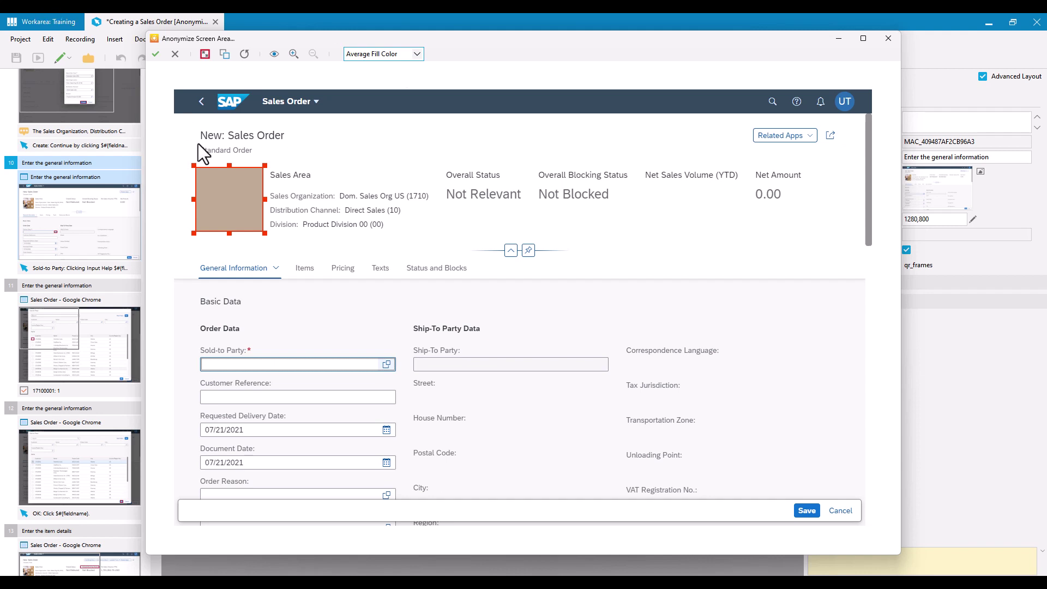
{"action": "mouse_move", "coordinate": [222, 212]}
{"action": "left_mouse_down"}
{"action": "mouse_move", "coordinate": [495, 173]}
{"action": "mouse_move", "coordinate": [228, 199]}
{"action": "left_mouse_up"}
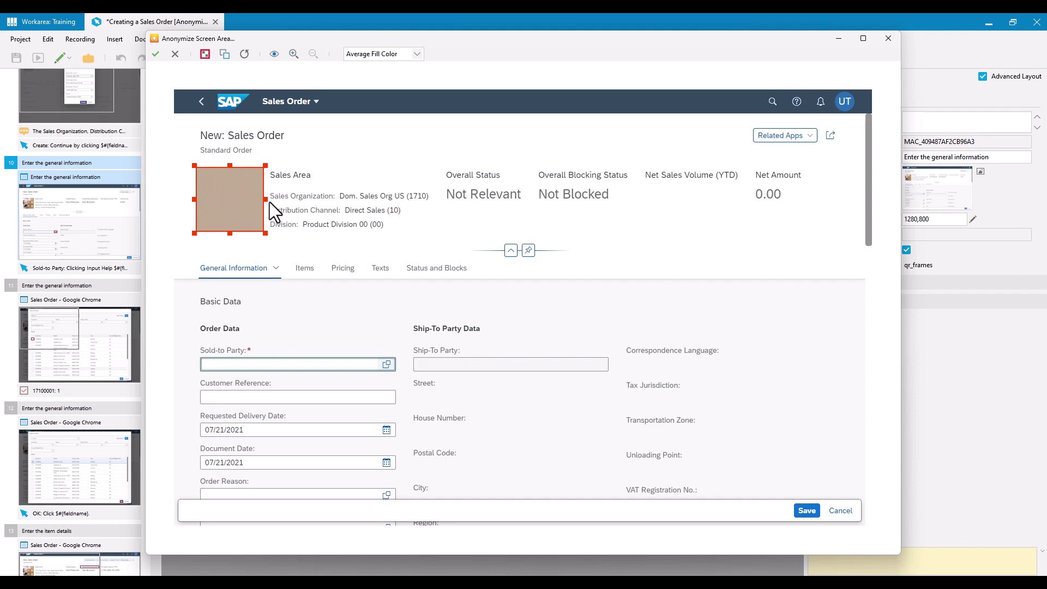
- Change the product image area's anonymization to Custom Fill Color with the gray color 777777
{"action": "left_click", "coordinate": [419, 53]}
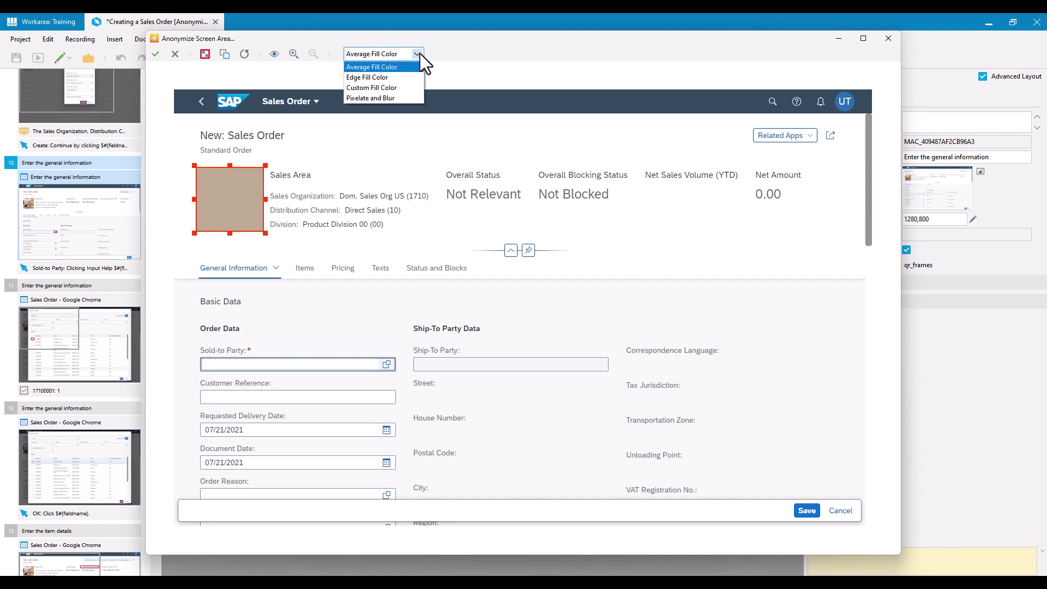
{"action": "left_click", "coordinate": [391, 89]}
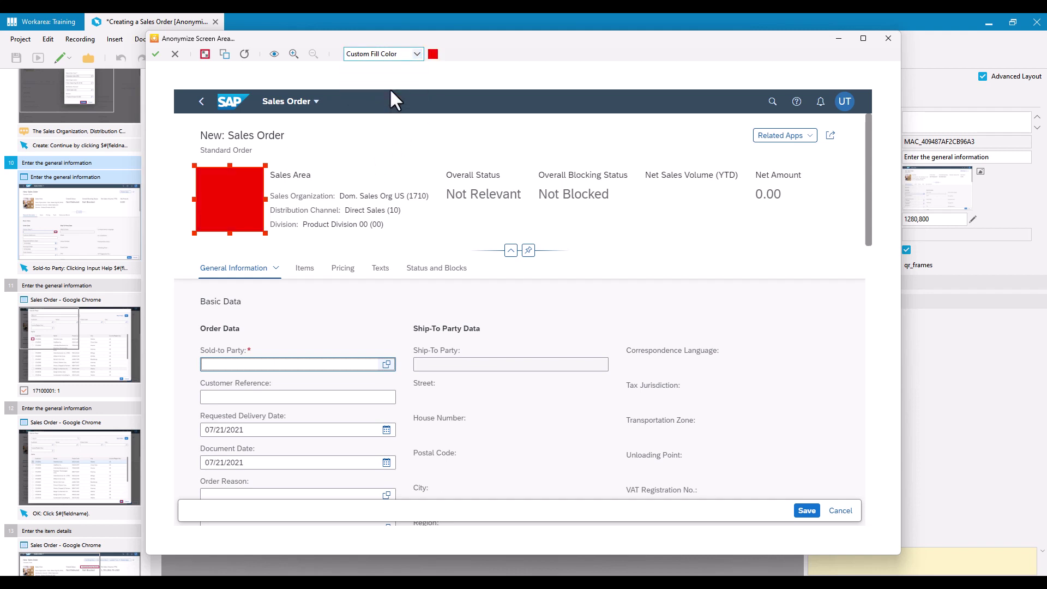
{"action": "left_click", "coordinate": [433, 53]}
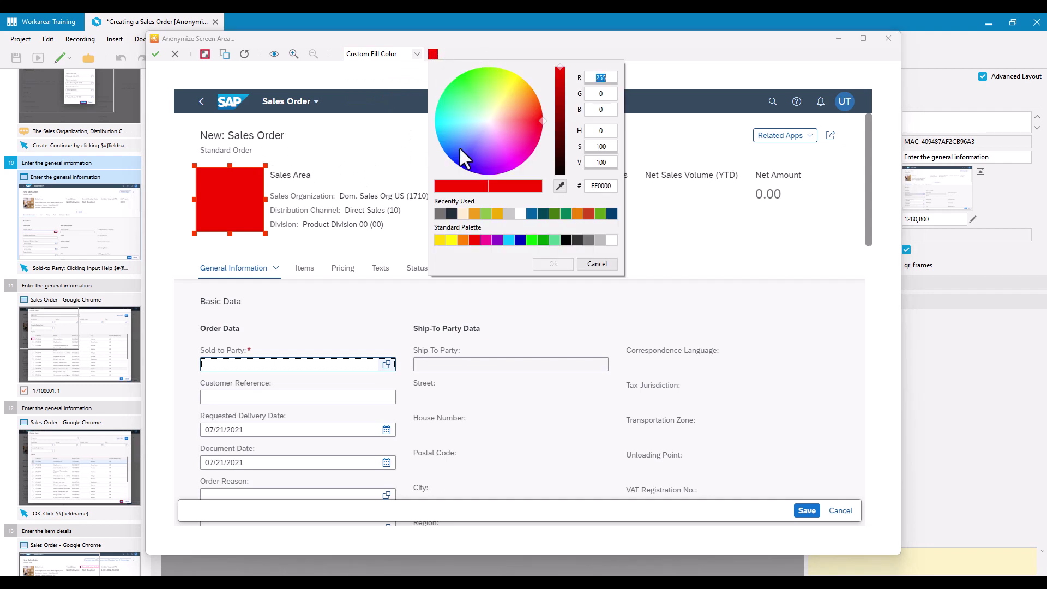
{"action": "left_click", "coordinate": [590, 240]}
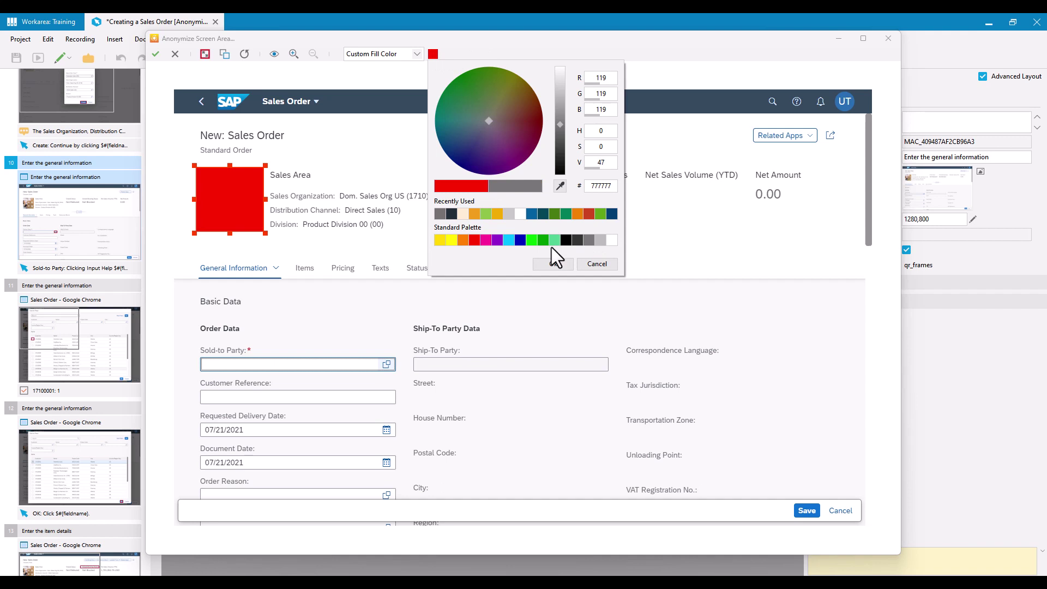
{"action": "left_click", "coordinate": [553, 263]}
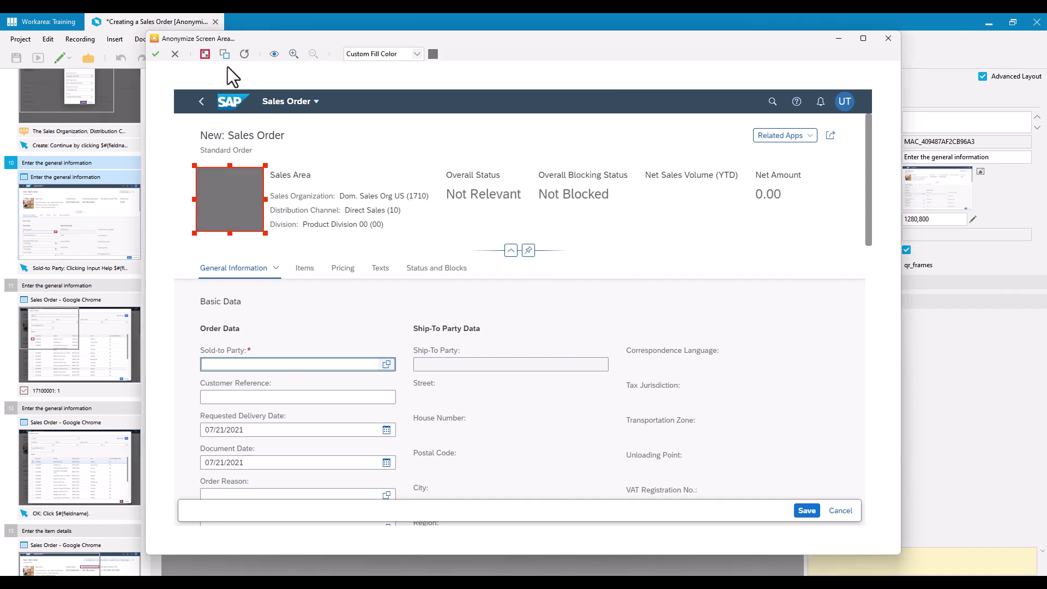
- Preview the gray-filled product image area, fine-tune its lower edge, and apply the anonymization
{"action": "left_click", "coordinate": [273, 54]}
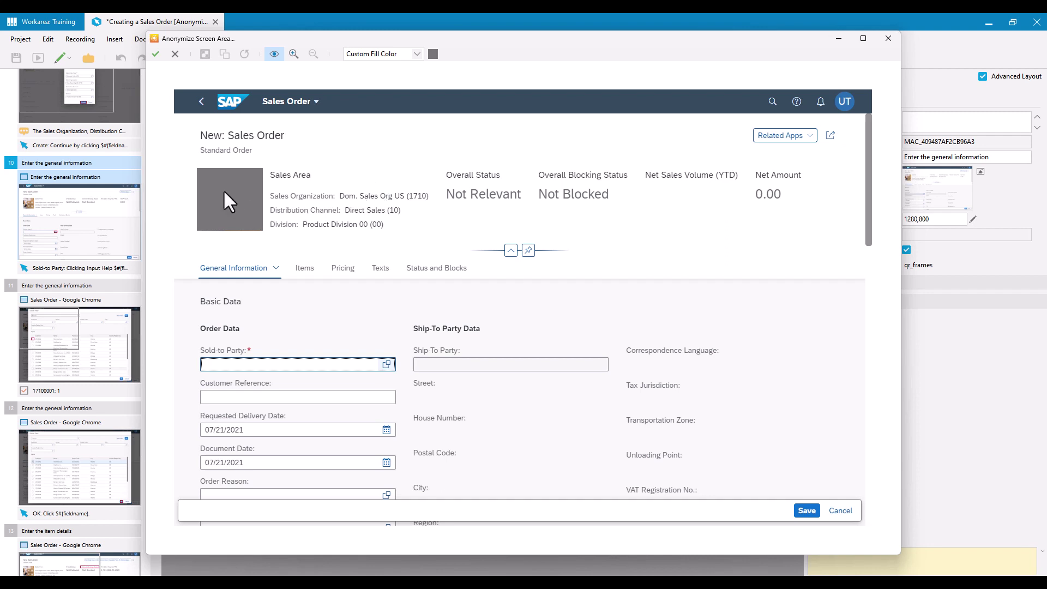
{"action": "left_click", "coordinate": [278, 53]}
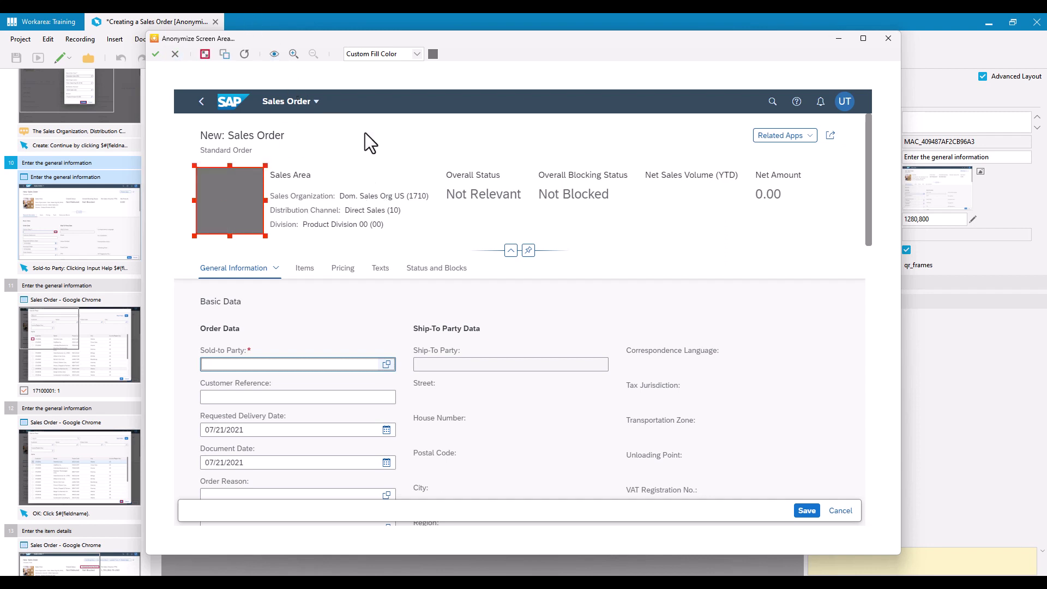
{"action": "left_click", "coordinate": [154, 53]}
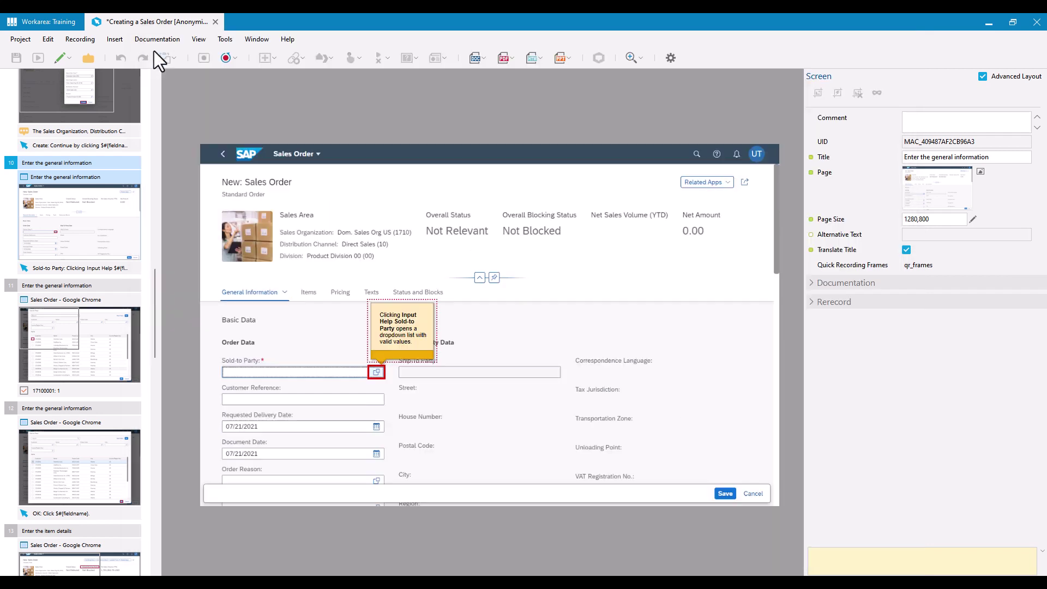
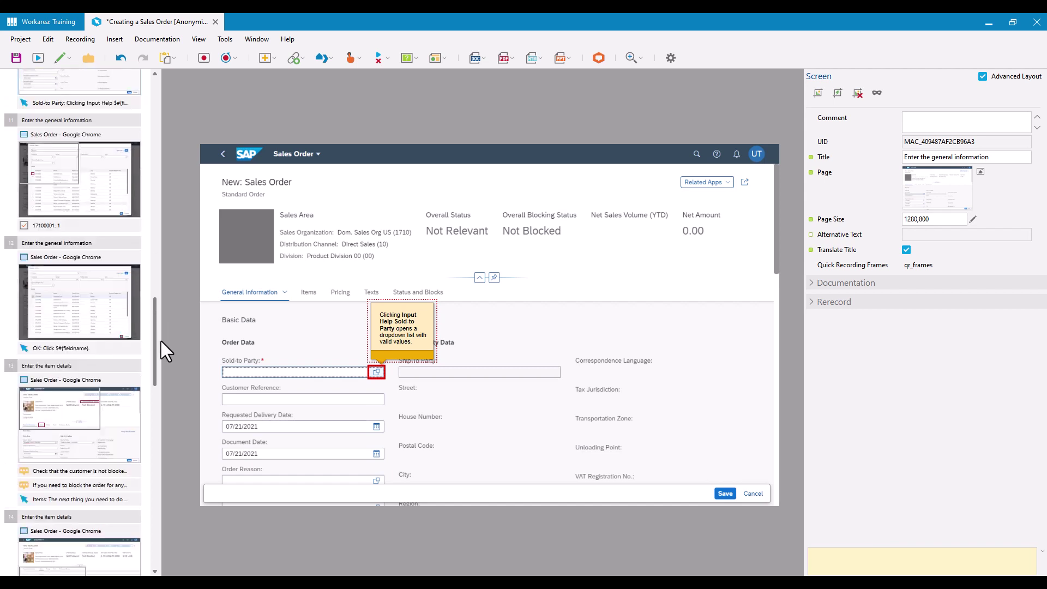
- Examine the subsequent sales order screens, from screen 13 through Save the order, for the same product image
{"action": "left_click", "coordinate": [105, 225]}
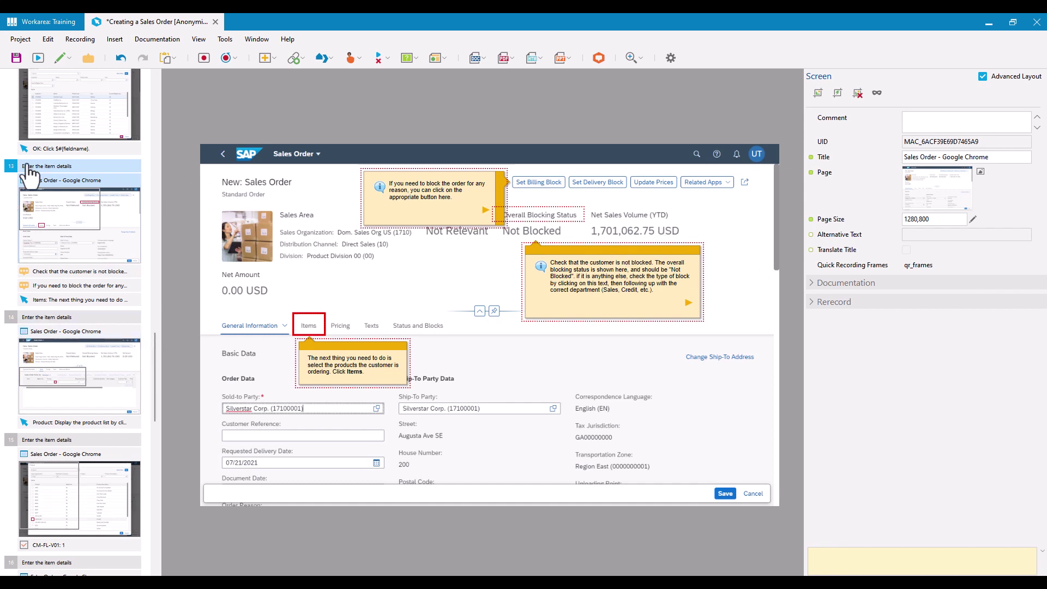
{"action": "left_click", "coordinate": [98, 389]}
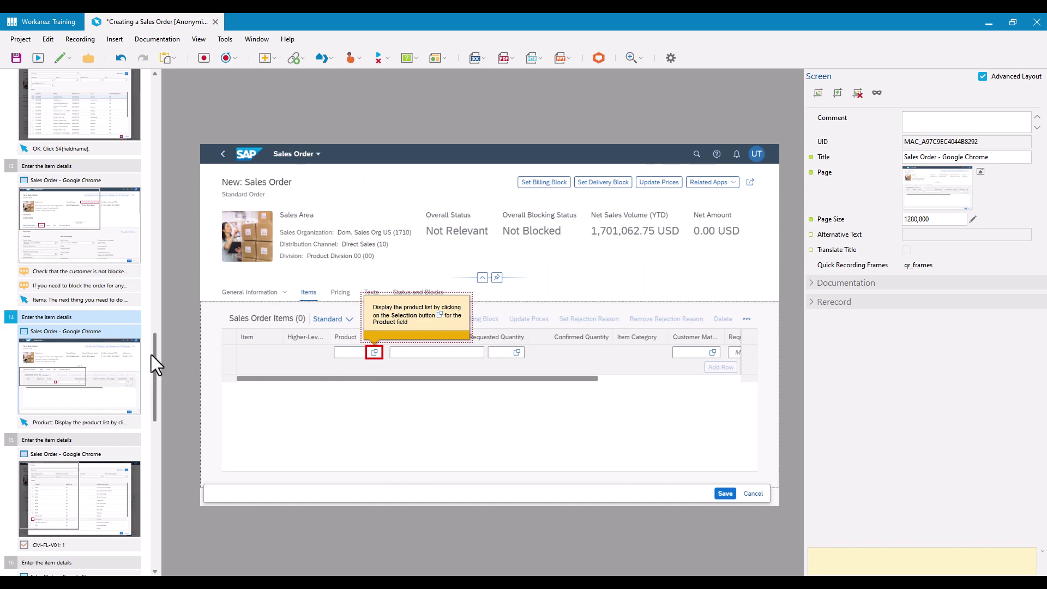
{"action": "left_click_drag", "start_coordinate": [153, 355], "coordinate": [162, 425]}
{"action": "scroll", "coordinate": [162, 425], "scroll_direction": "down", "scroll_amount": 3}
{"action": "left_click", "coordinate": [119, 256]}
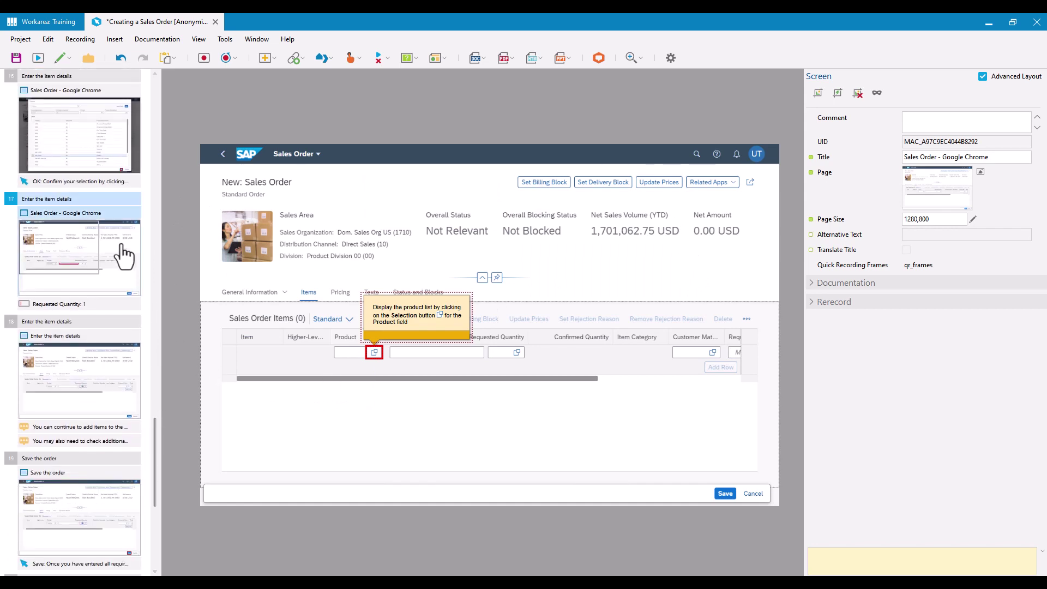
{"action": "left_click", "coordinate": [115, 379], "text": "shift"}
{"action": "left_click", "coordinate": [79, 427]}
{"action": "left_click", "coordinate": [95, 537]}
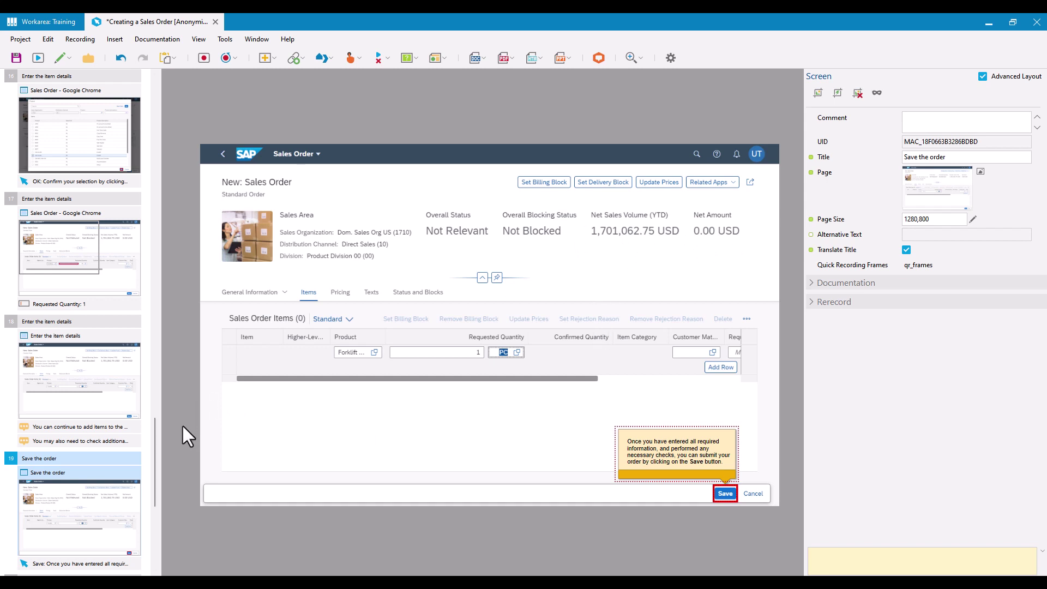
{"action": "left_click_drag", "start_coordinate": [155, 446], "coordinate": [161, 358]}
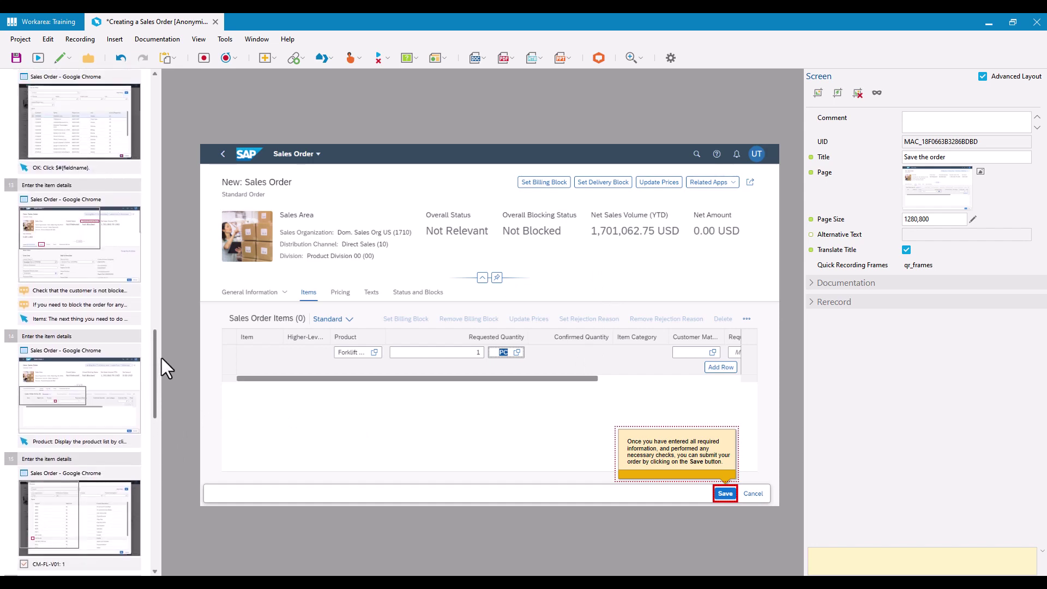
- Select screens 13, 14, 17, 18 and 19, which contain the product image, together and check the selection
{"action": "left_click", "coordinate": [99, 221]}
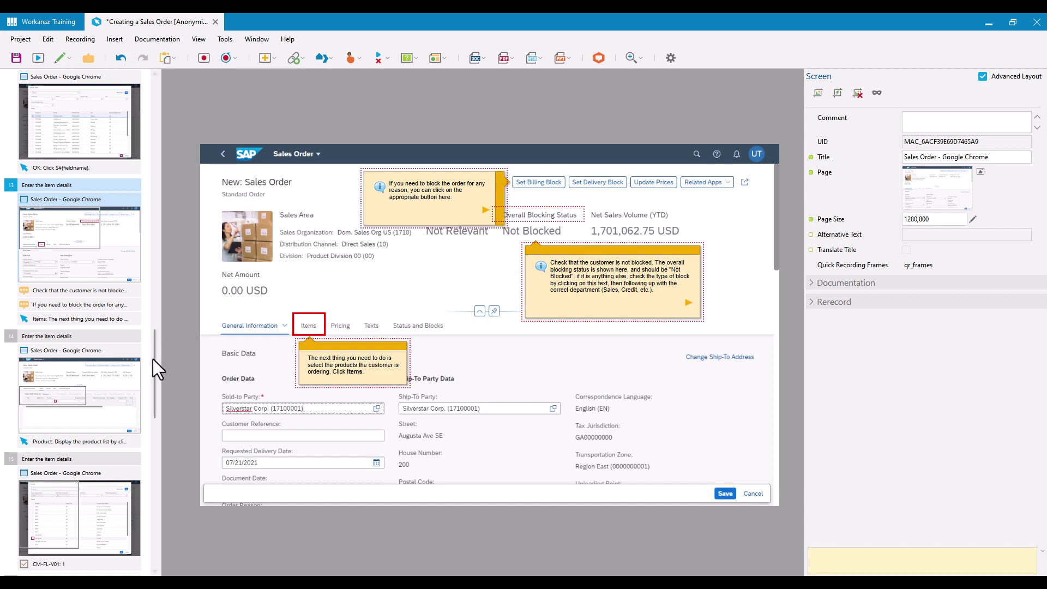
{"action": "left_click_drag", "start_coordinate": [153, 359], "coordinate": [174, 361]}
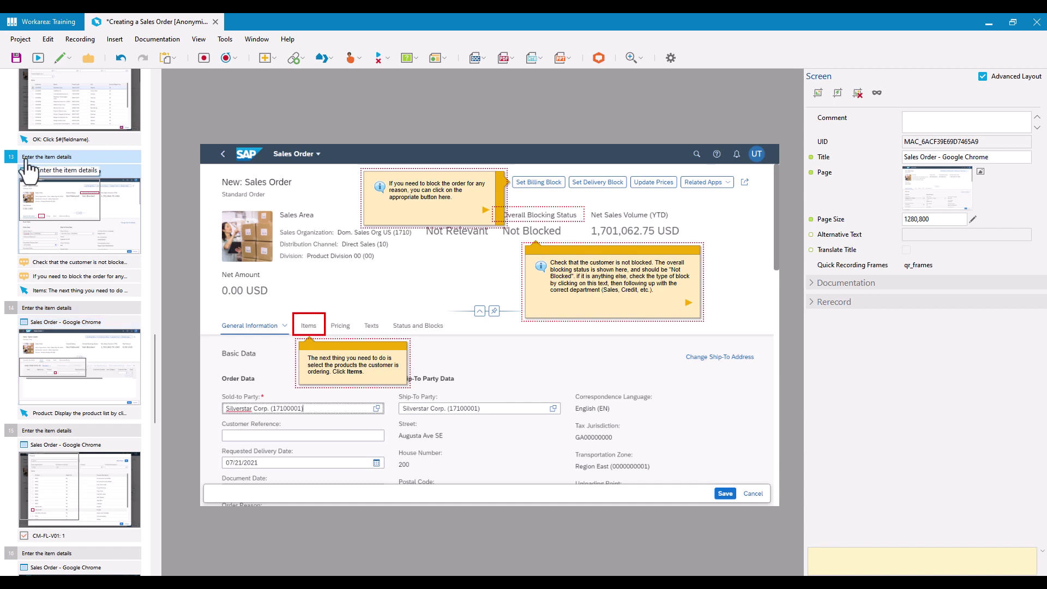
{"action": "left_click", "coordinate": [82, 378]}
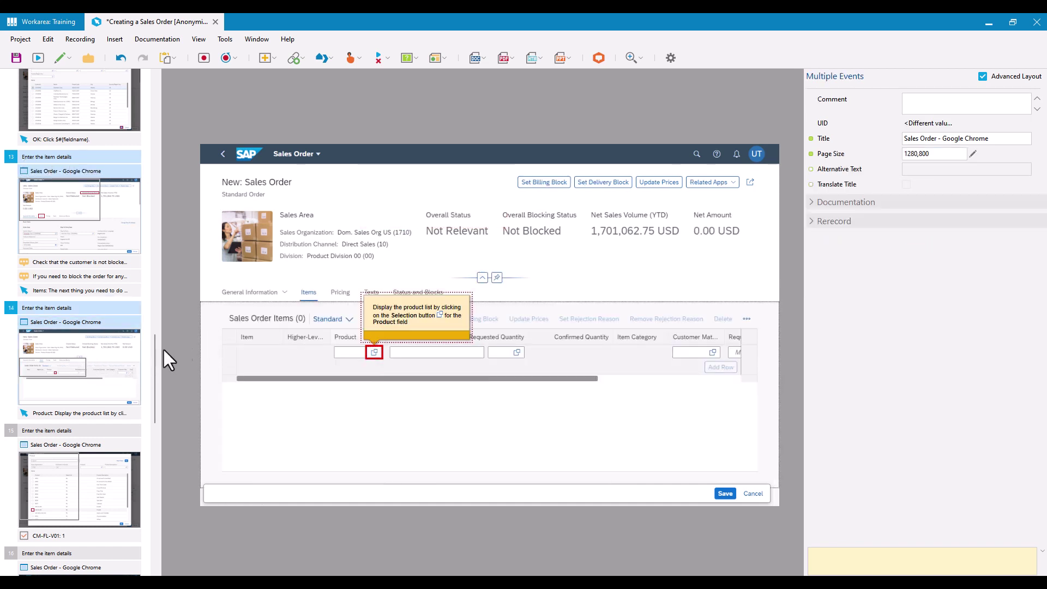
{"action": "scroll", "coordinate": [158, 371], "scroll_direction": "down", "scroll_amount": 1}
{"action": "left_click_drag", "start_coordinate": [158, 370], "coordinate": [166, 450]}
{"action": "scroll", "coordinate": [163, 453], "scroll_direction": "down", "scroll_amount": 3}
{"action": "left_click", "coordinate": [121, 206]}
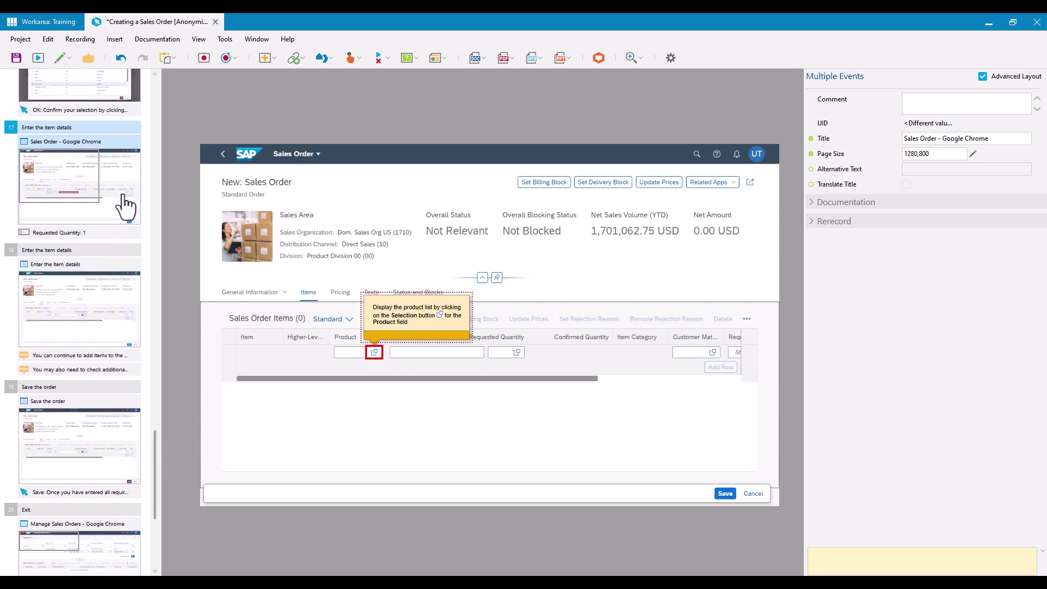
{"action": "left_click", "coordinate": [108, 308], "text": "ctrl"}
{"action": "left_click", "coordinate": [104, 417], "text": "ctrl"}
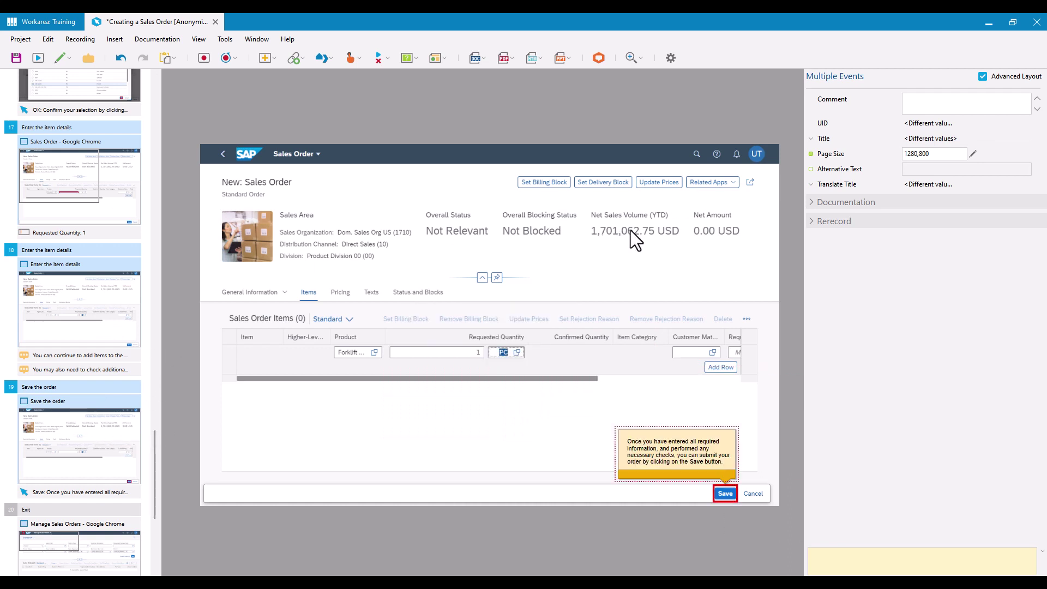
{"action": "left_click_drag", "start_coordinate": [158, 456], "coordinate": [179, 397]}
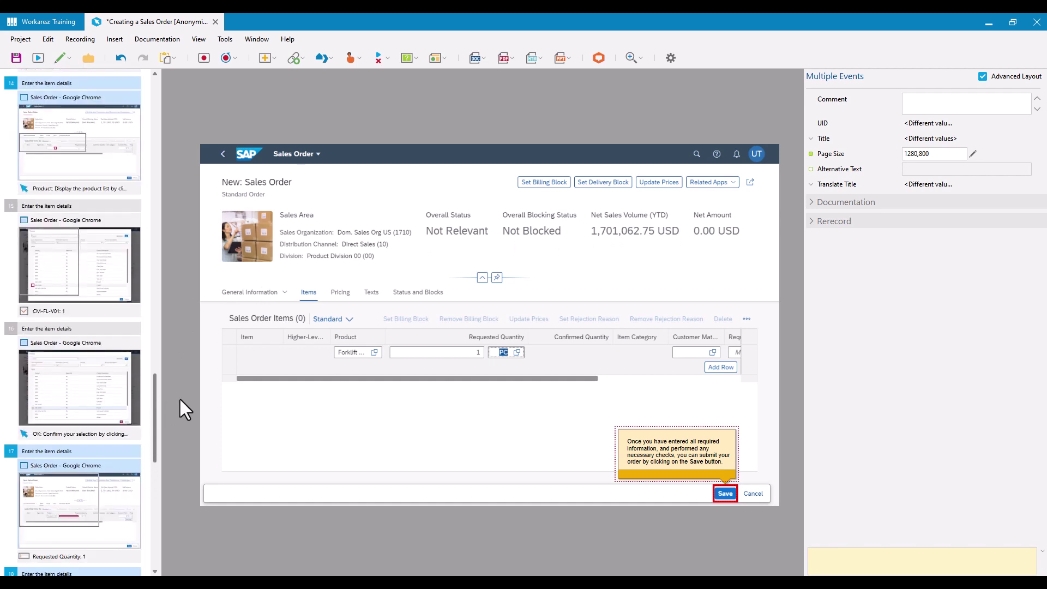
- Start a bulk screen area anonymization on the selected screens and fit its area over the Net Sales Volume (YTD) value
{"action": "left_click", "coordinate": [71, 360], "text": "ctrl"}
{"action": "left_click", "coordinate": [229, 39]}
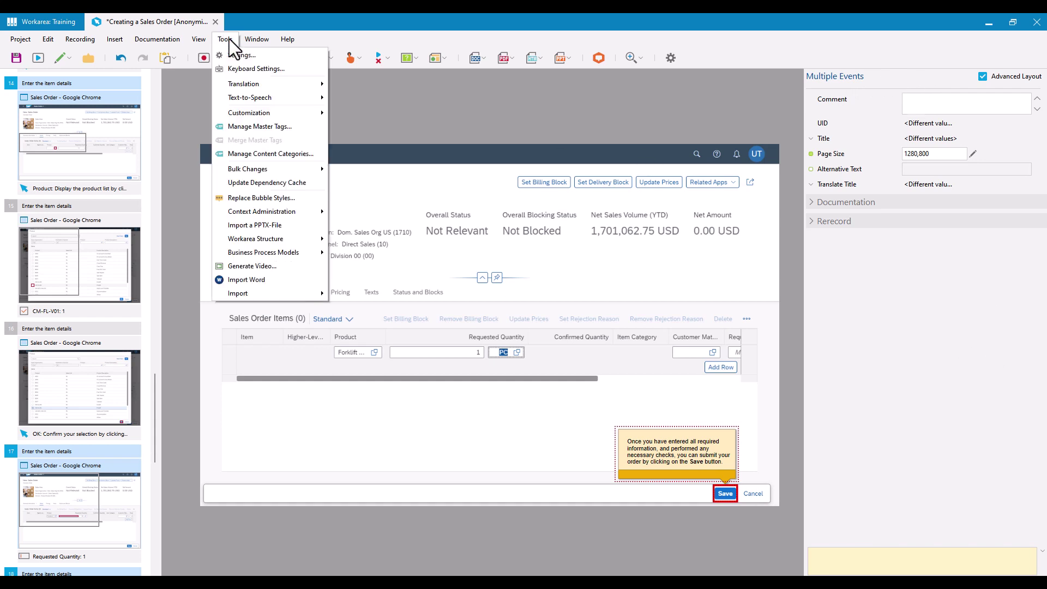
{"action": "mouse_move", "coordinate": [259, 171]}
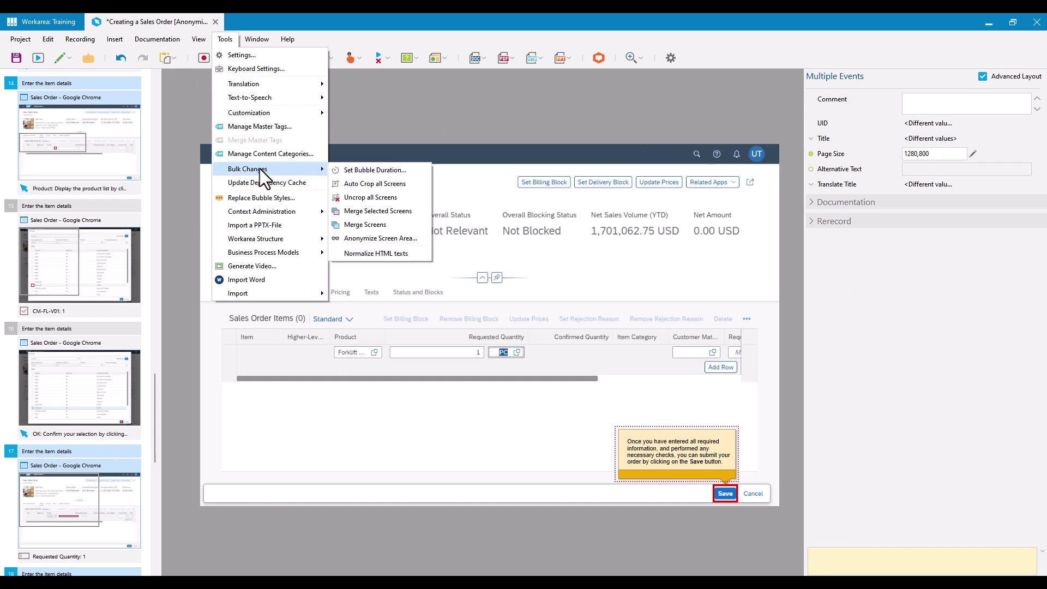
{"action": "left_click", "coordinate": [408, 238]}
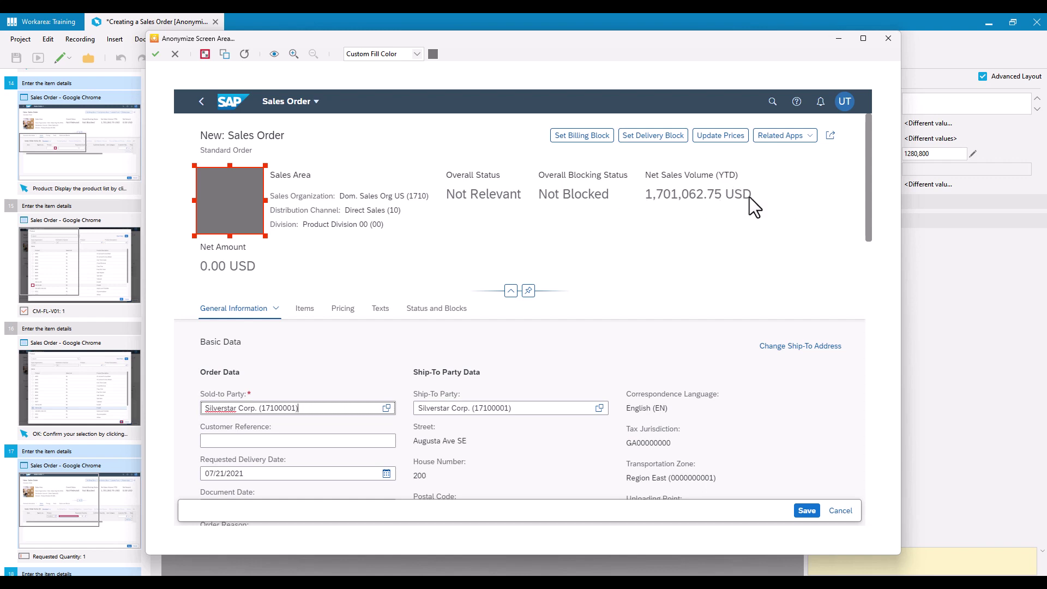
{"action": "left_click_drag", "start_coordinate": [247, 183], "coordinate": [691, 199]}
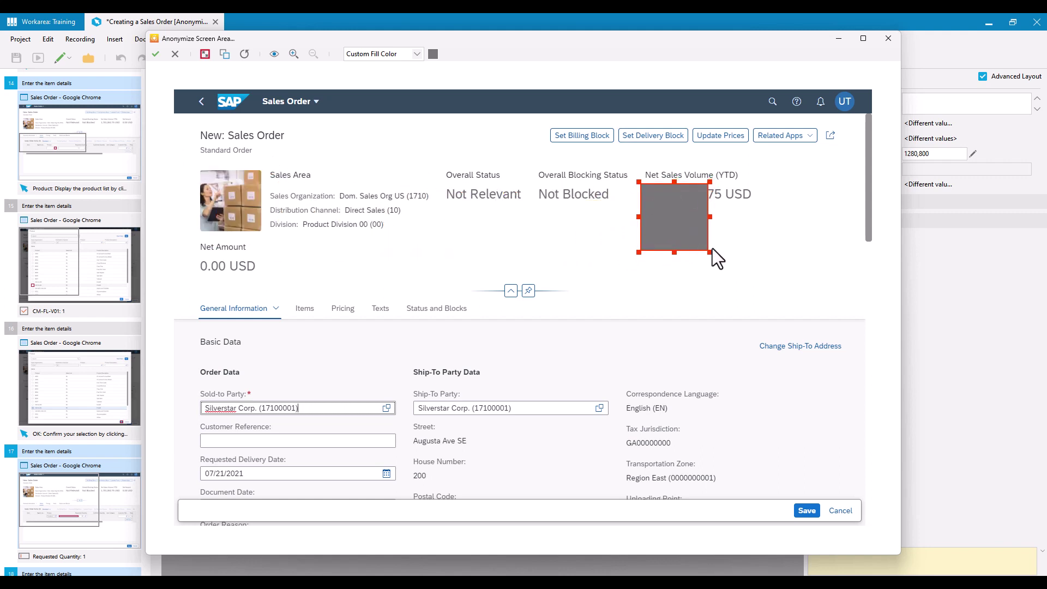
{"action": "left_click_drag", "start_coordinate": [710, 253], "coordinate": [760, 207]}
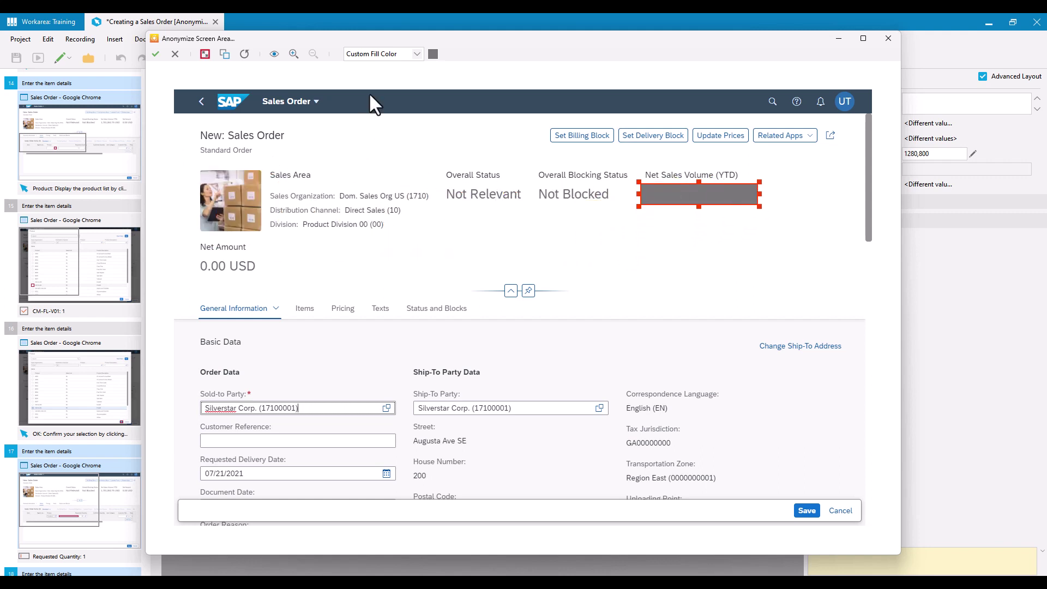
- Change the Net Sales Volume area to Pixelate and Blur with pixelation radius 12 and slightly less blur, and apply it to the selected screens
{"action": "left_click", "coordinate": [418, 53]}
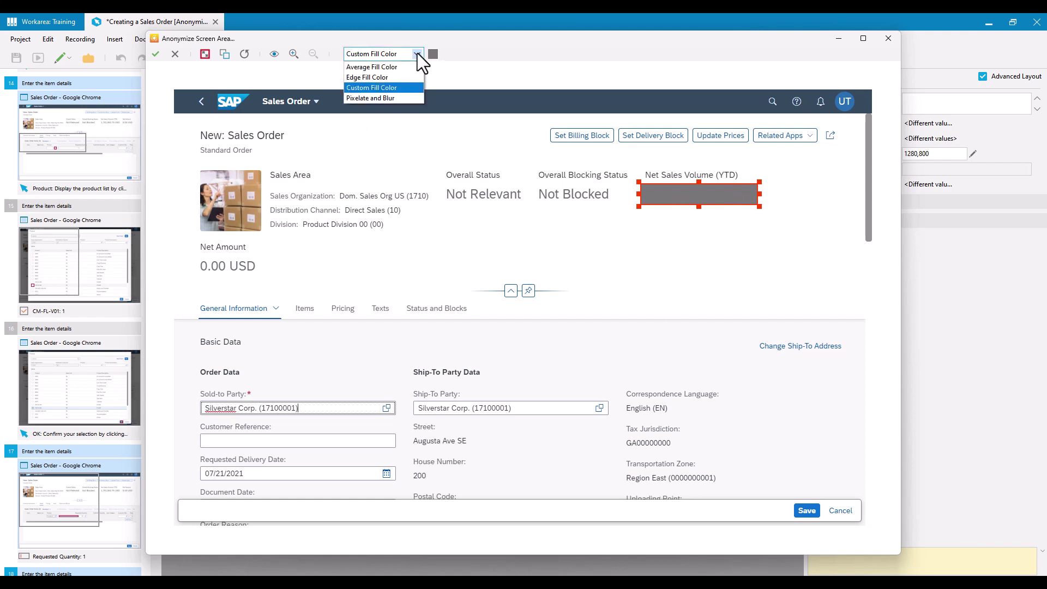
{"action": "left_click", "coordinate": [391, 98]}
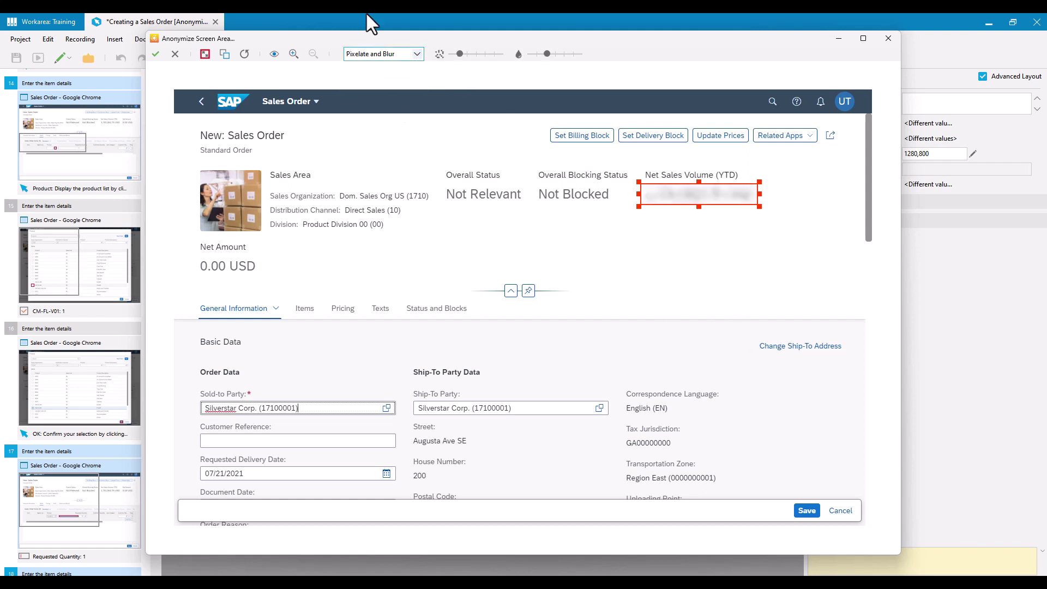
{"action": "left_click_drag", "start_coordinate": [458, 54], "coordinate": [454, 53]}
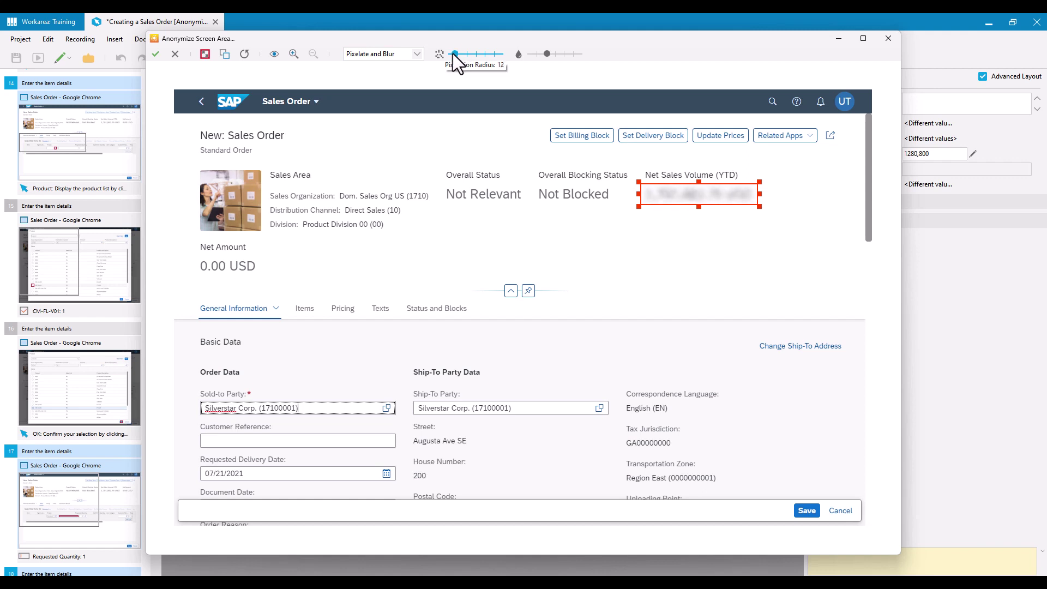
{"action": "left_click_drag", "start_coordinate": [548, 54], "coordinate": [544, 53]}
{"action": "left_click", "coordinate": [155, 54]}
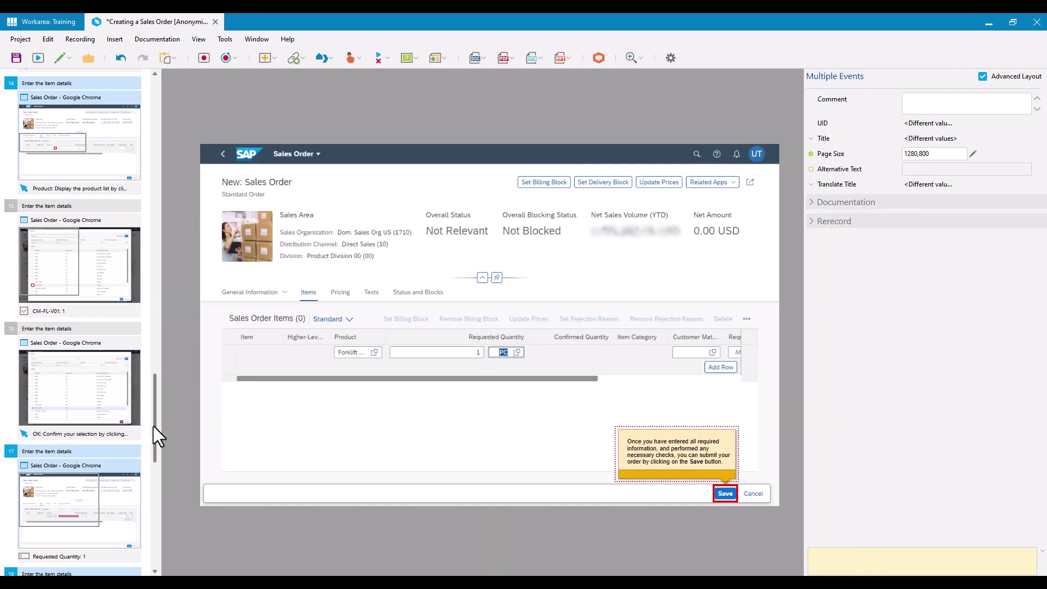
- Check the anonymized Net Sales Volume value on screens 13, 14 and 17
{"action": "scroll", "coordinate": [155, 385], "scroll_direction": "up", "scroll_amount": 5}
{"action": "scroll", "coordinate": [162, 374], "scroll_direction": "down", "scroll_amount": 3}
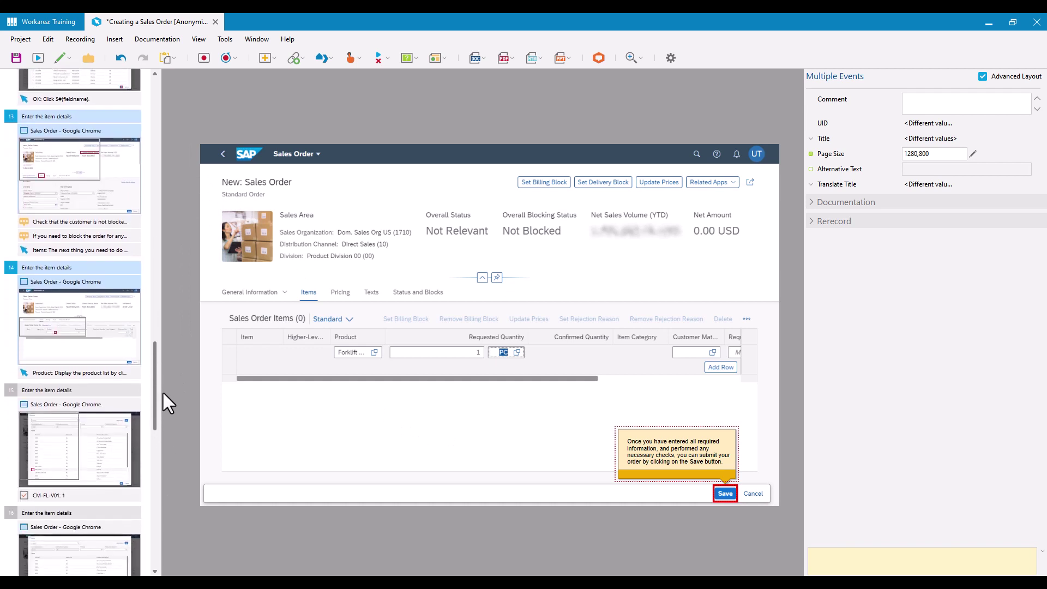
{"action": "left_click", "coordinate": [103, 182]}
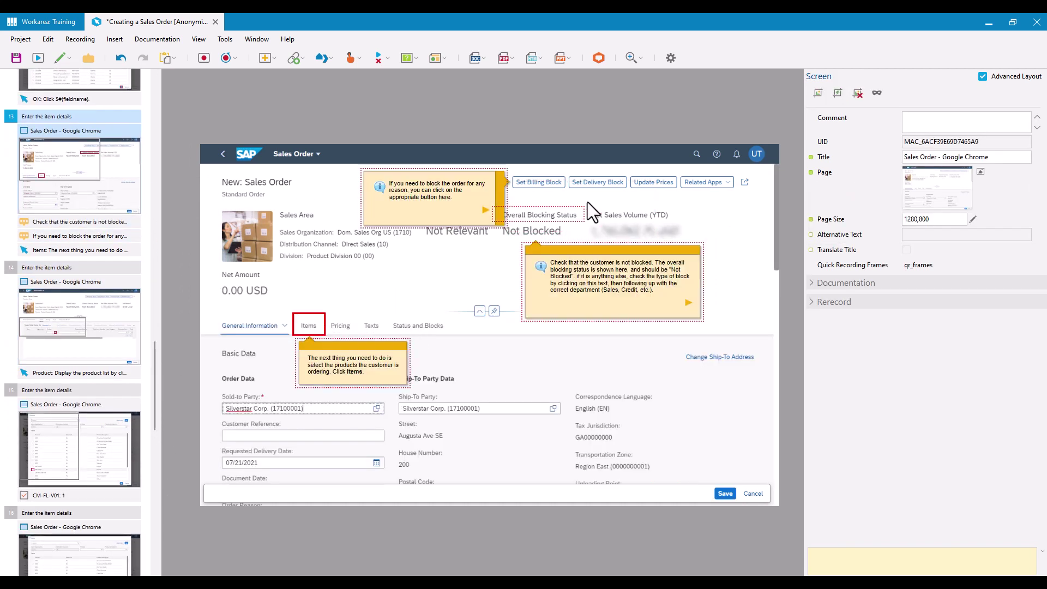
{"action": "left_click", "coordinate": [128, 346]}
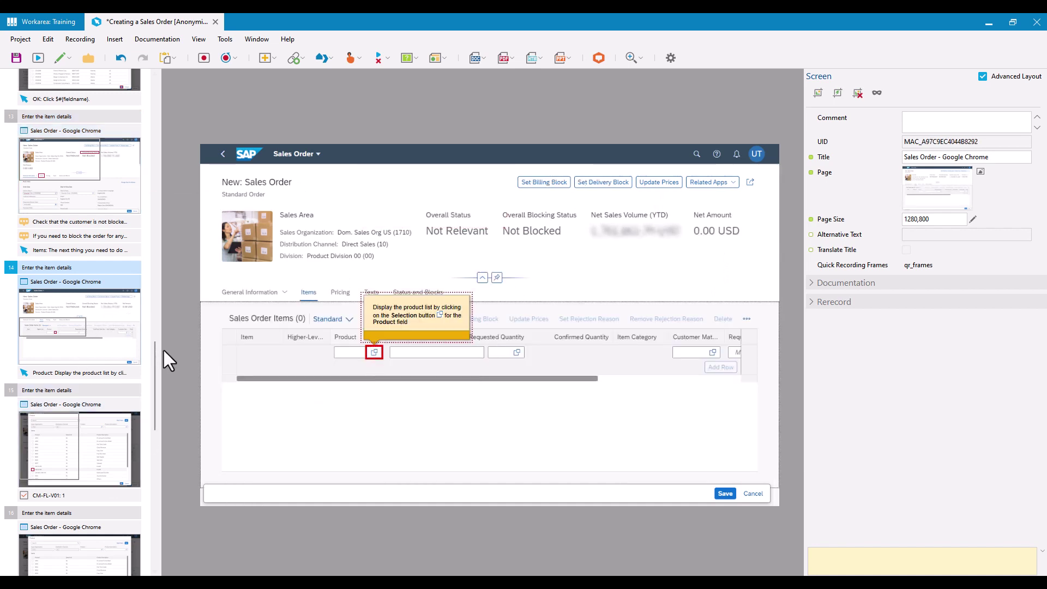
{"action": "left_click_drag", "start_coordinate": [155, 355], "coordinate": [162, 422]}
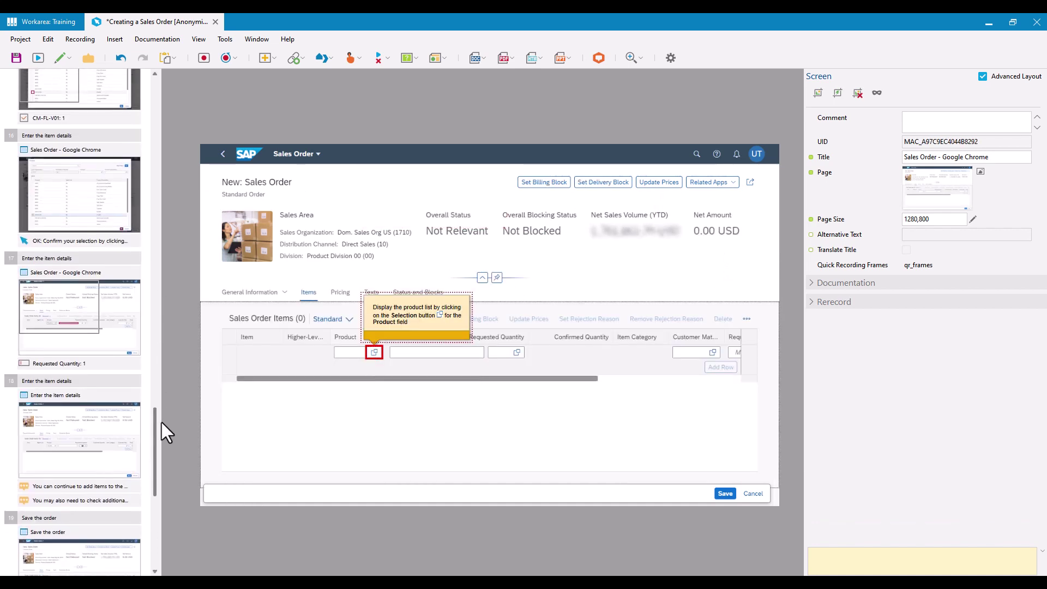
{"action": "left_click", "coordinate": [110, 306]}
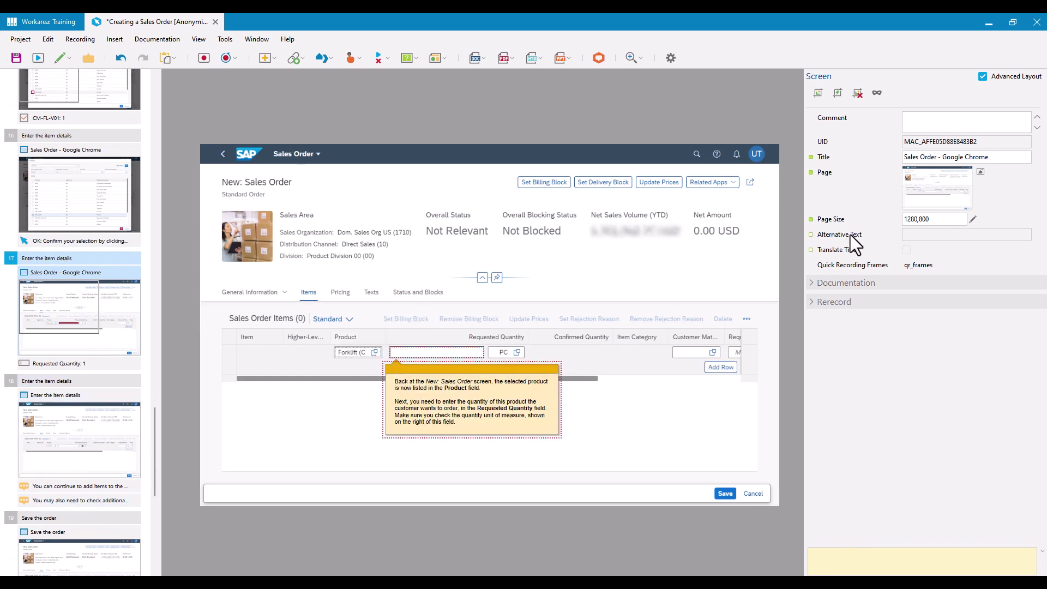
- Examine the blurred Net Sales Volume value up close on screens 17, 18 and 19 and compare its legibility between screens
{"action": "scroll", "coordinate": [669, 237], "scroll_direction": "up", "scroll_amount": 5}
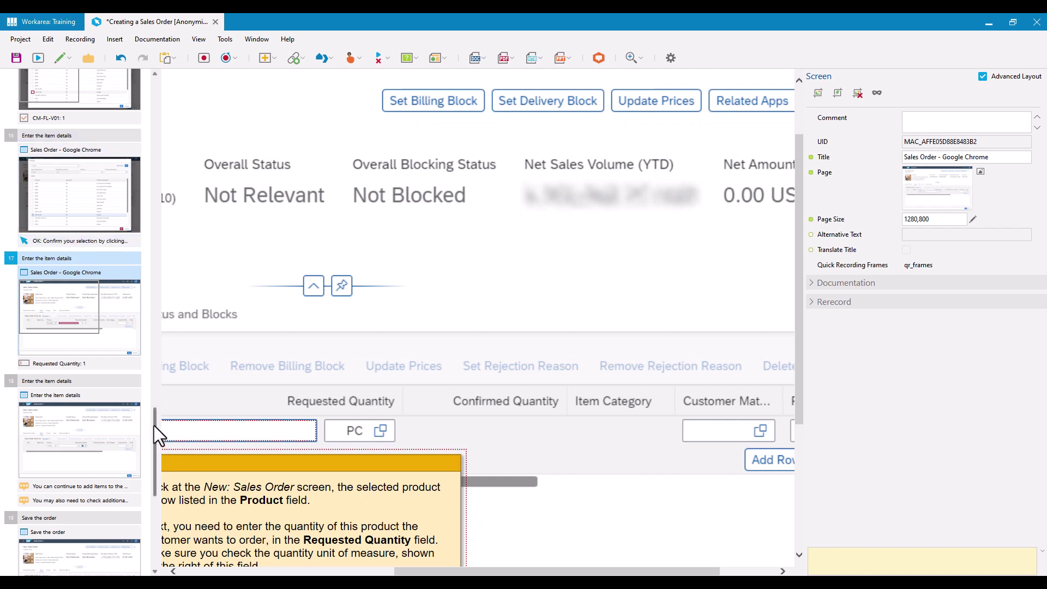
{"action": "left_click_drag", "start_coordinate": [154, 426], "coordinate": [156, 432]}
{"action": "scroll", "coordinate": [156, 432], "scroll_direction": "down", "scroll_amount": 5}
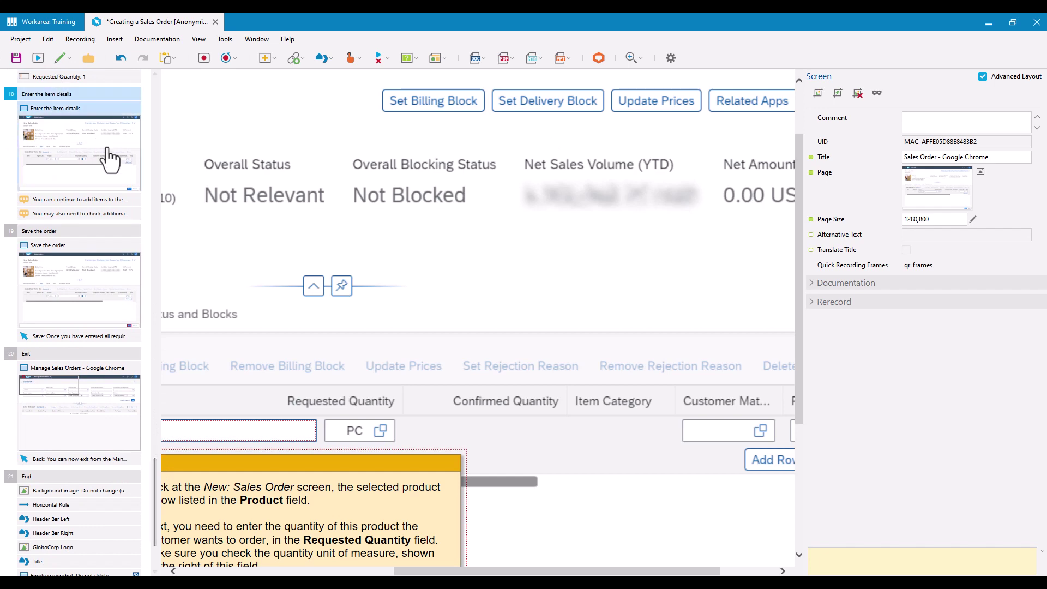
{"action": "left_click", "coordinate": [109, 158]}
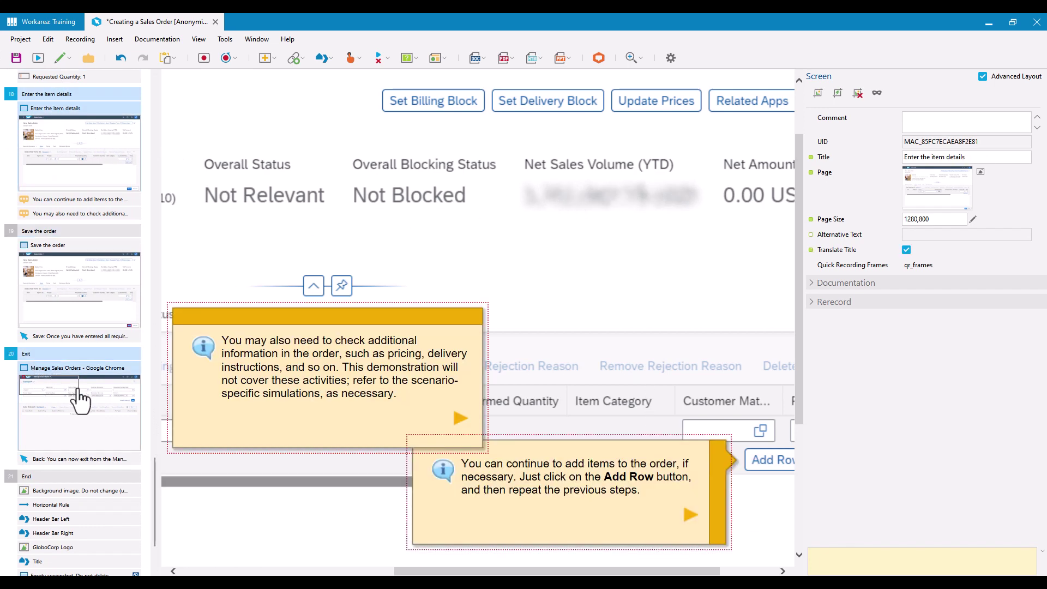
{"action": "left_click", "coordinate": [74, 303]}
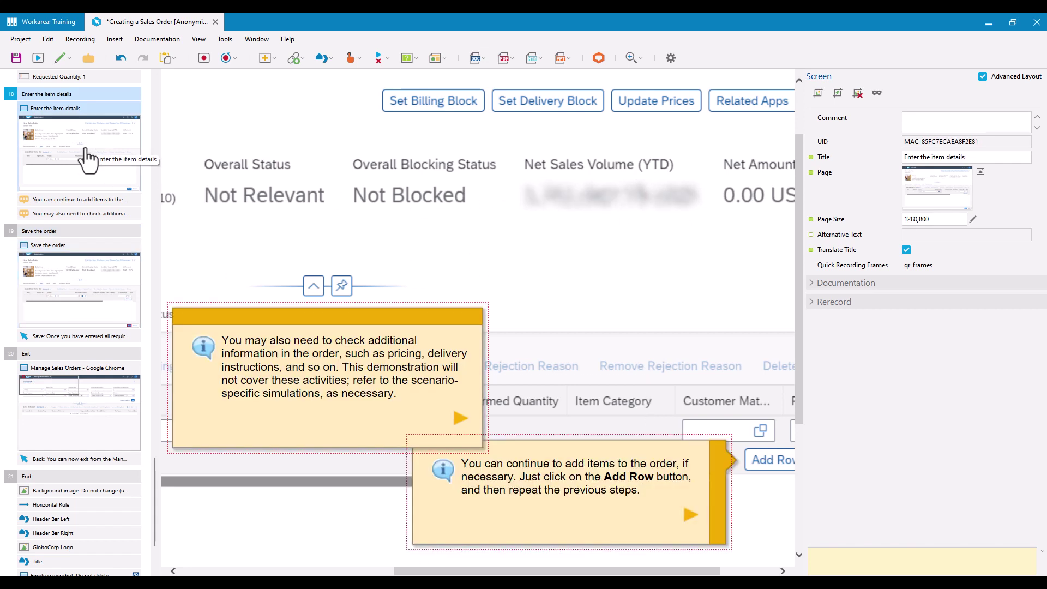
{"action": "left_click", "coordinate": [94, 311]}
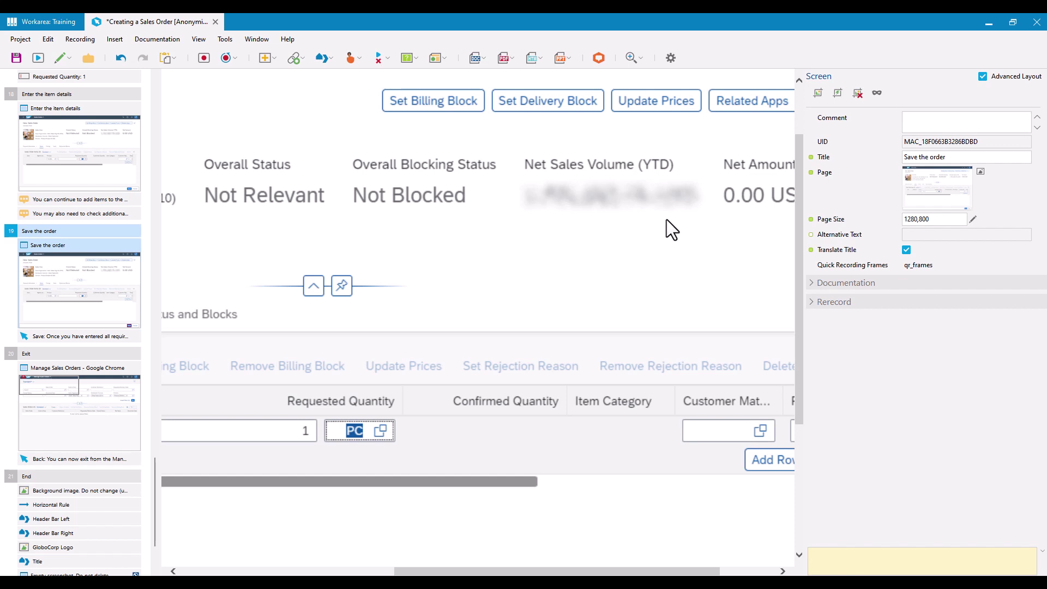
{"action": "left_click", "coordinate": [87, 152]}
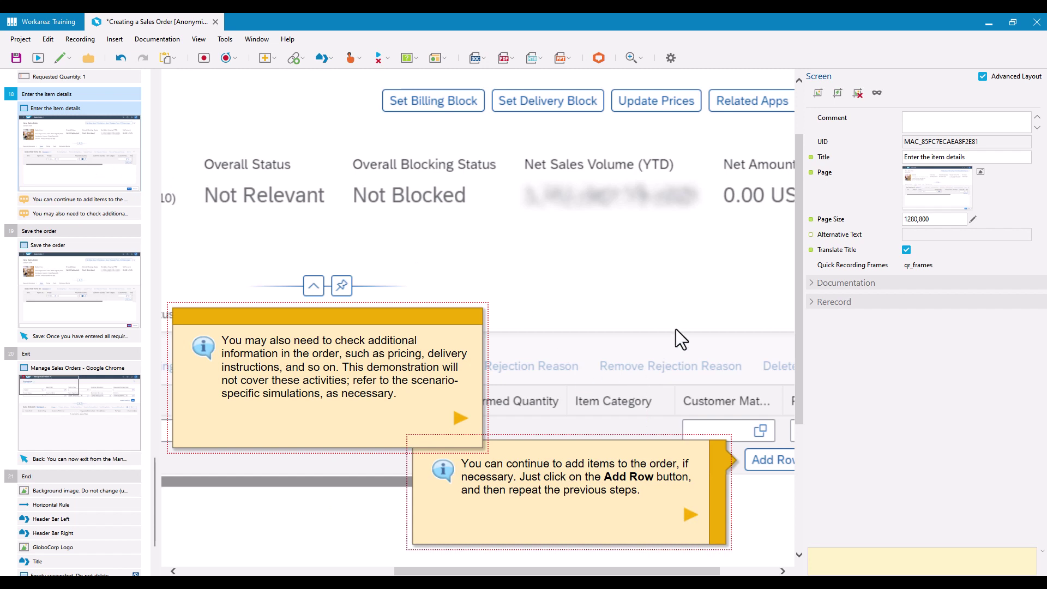
{"action": "scroll", "coordinate": [679, 275], "scroll_direction": "down", "scroll_amount": 4}
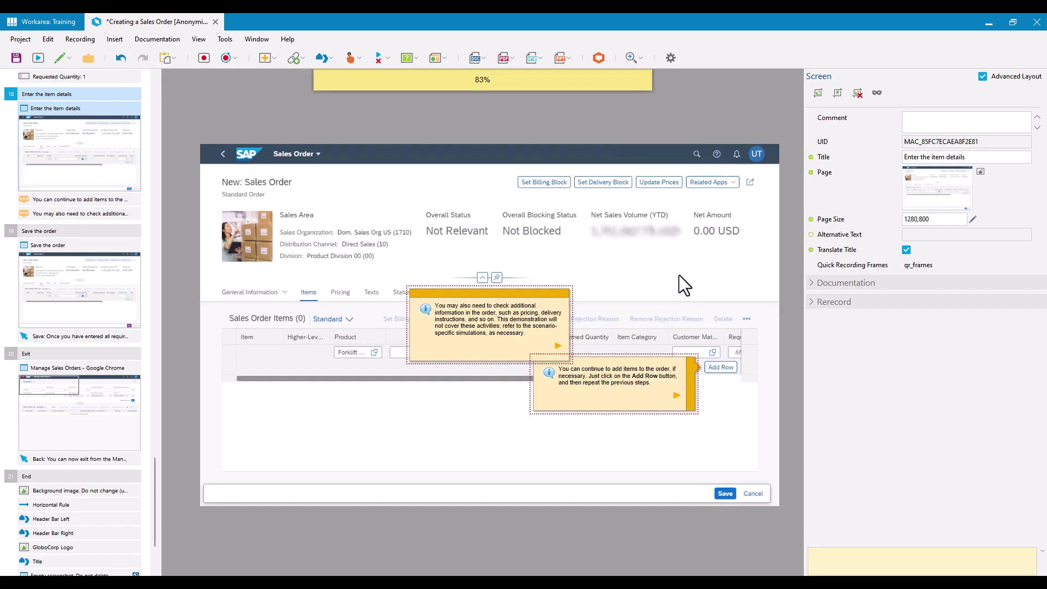